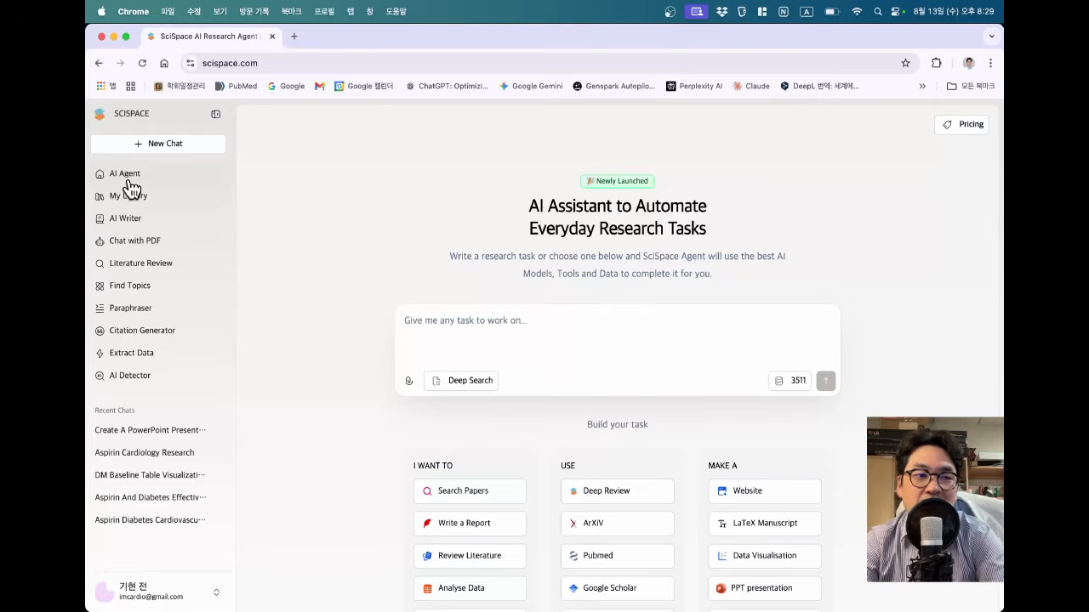
# Open the AI Agent start page and try the Deep Search option of the task prompt.
pyautogui.click(131, 175)
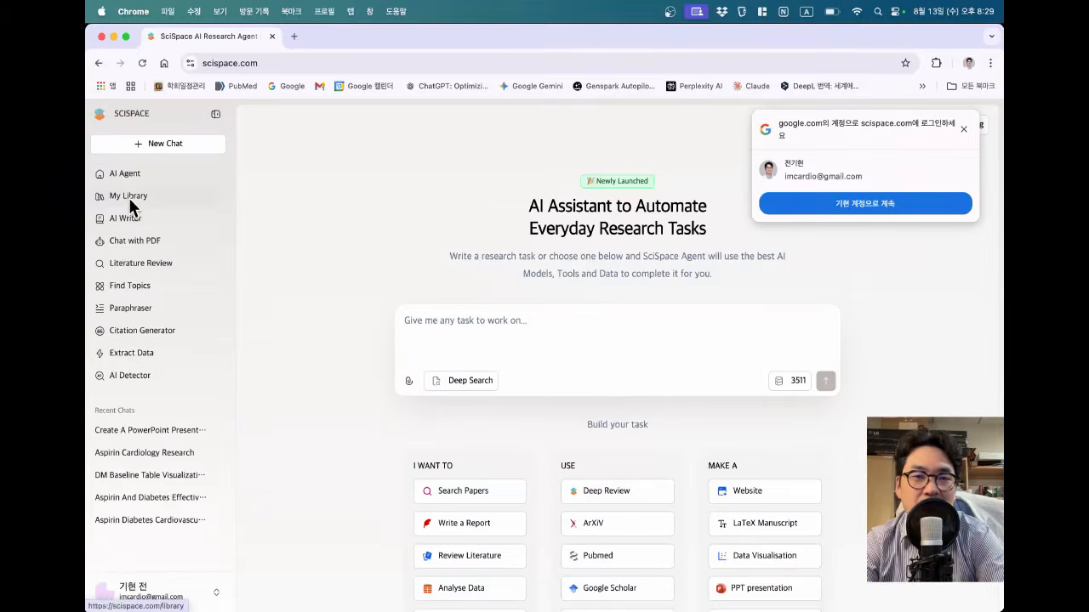
pyautogui.click(832, 204)
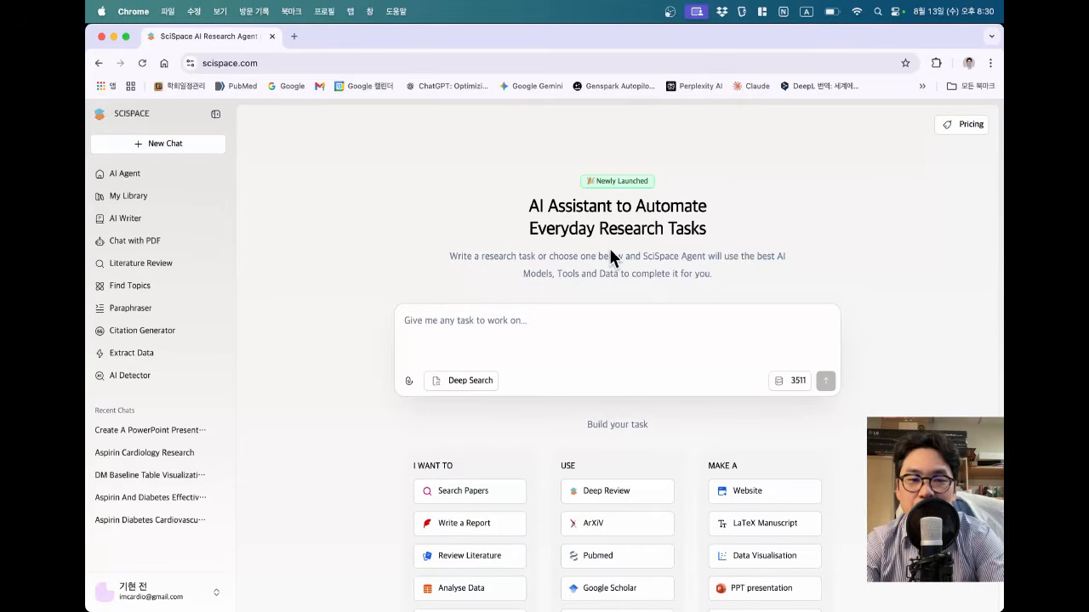
pyautogui.click(464, 387)
pyautogui.click(467, 389)
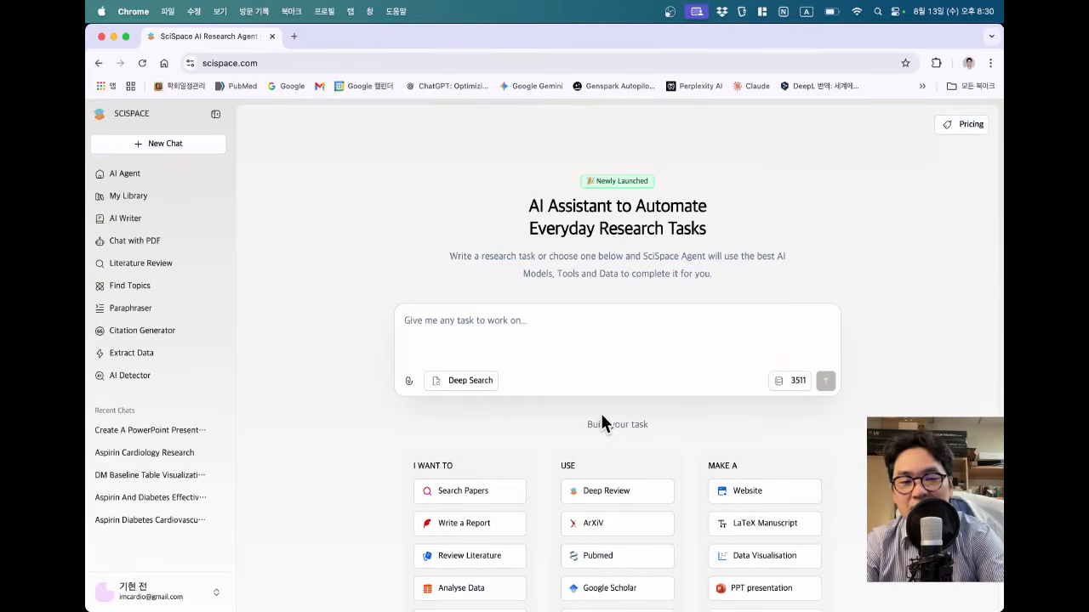
# Check the plan's credit balance and the credit upgrade offers without buying anything.
pyautogui.click(798, 384)
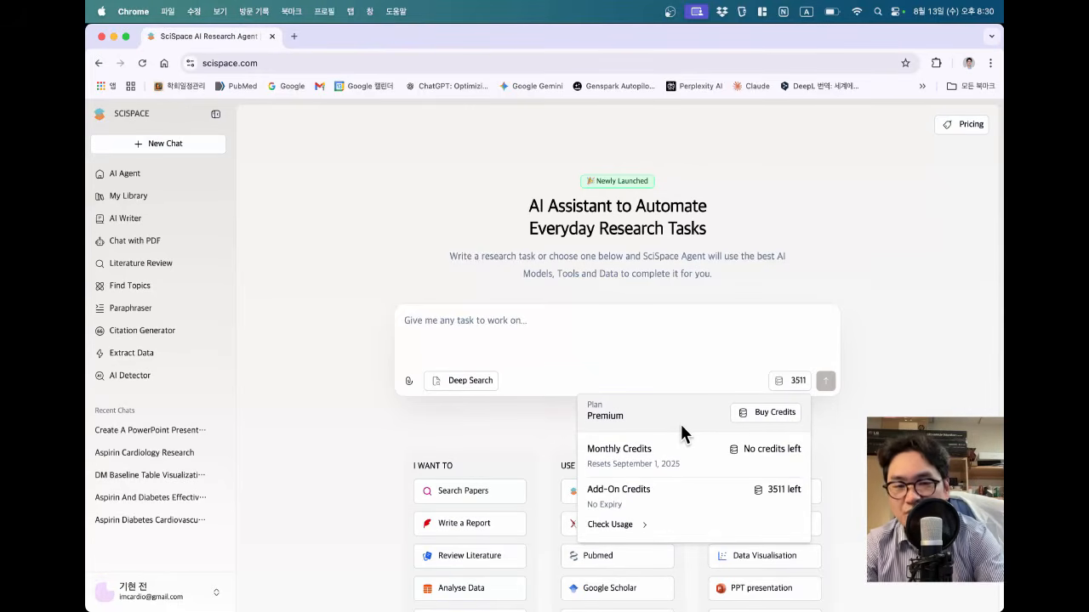
pyautogui.click(781, 413)
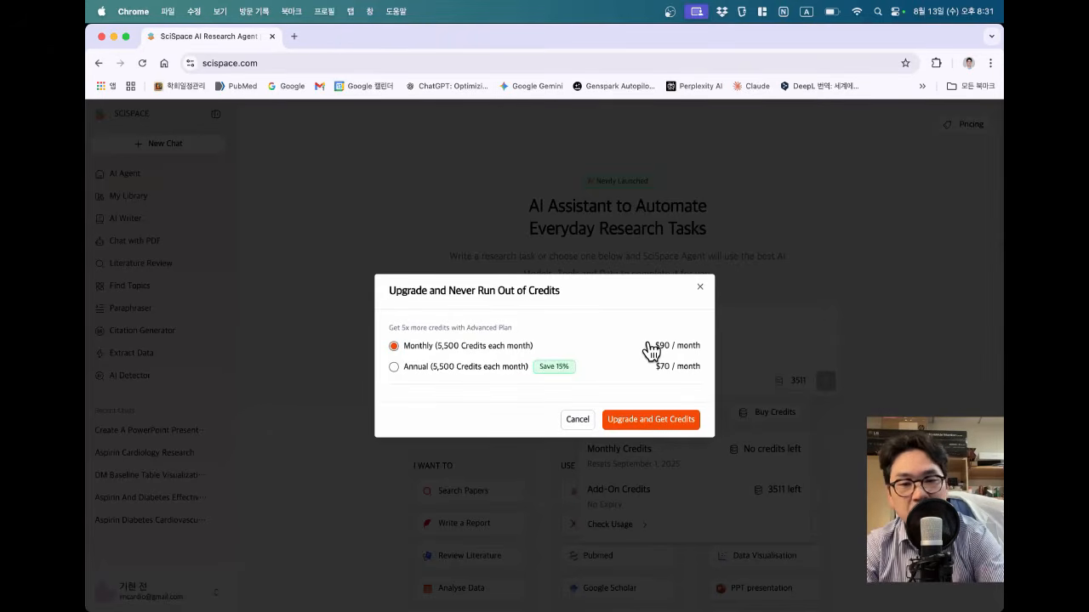
pyautogui.click(570, 421)
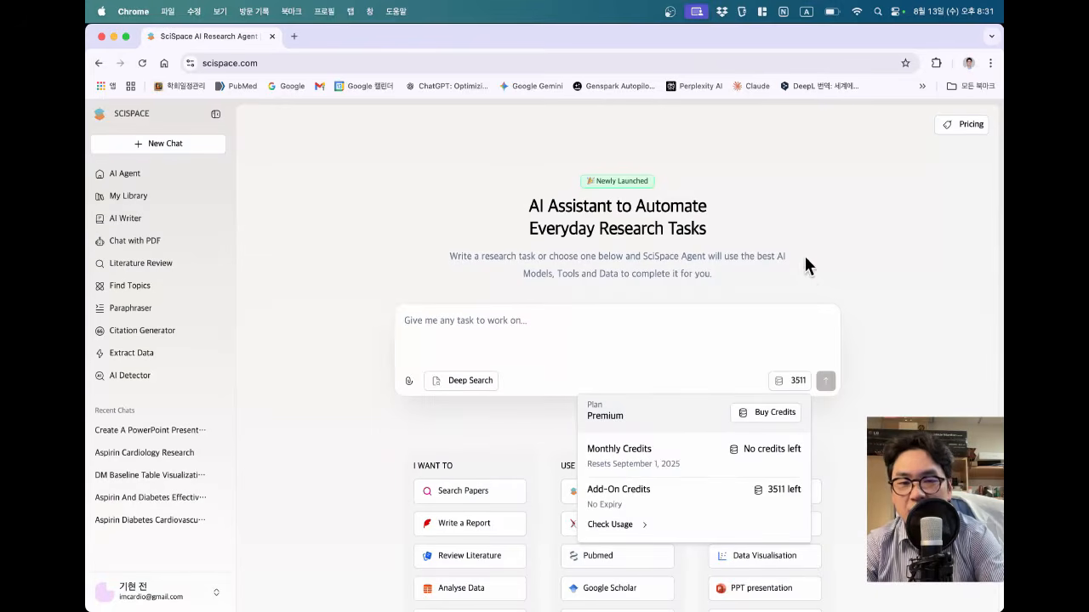
pyautogui.click(656, 338)
# Expand the full I WANT TO list in the task builder and look through all its research tasks.
pyautogui.scroll(-5, 656, 338)
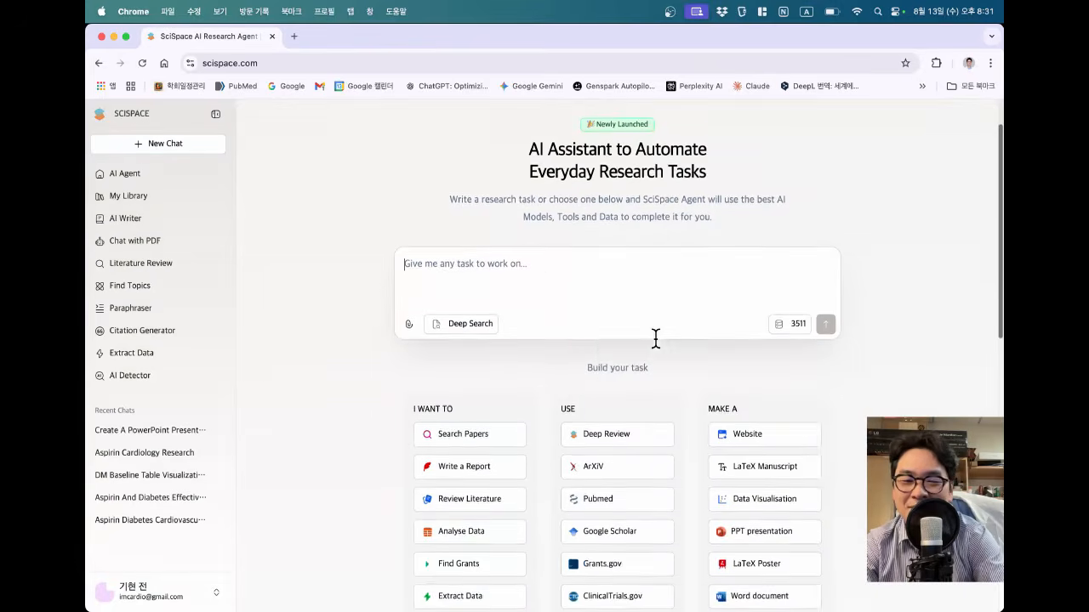
pyautogui.scroll(-1, 654, 335)
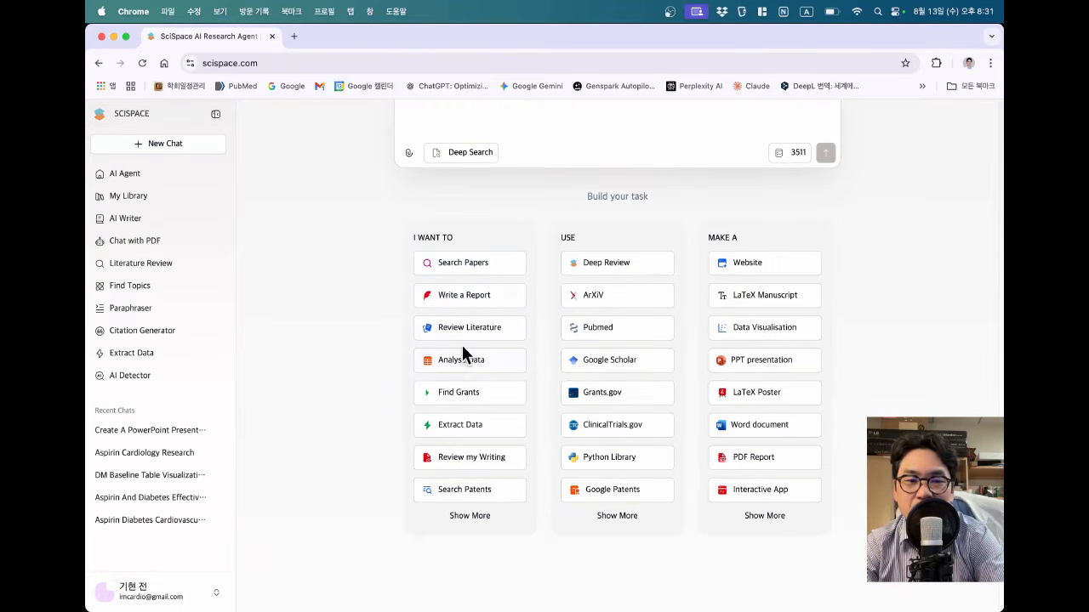
pyautogui.click(470, 515)
pyautogui.scroll(-1, 469, 509)
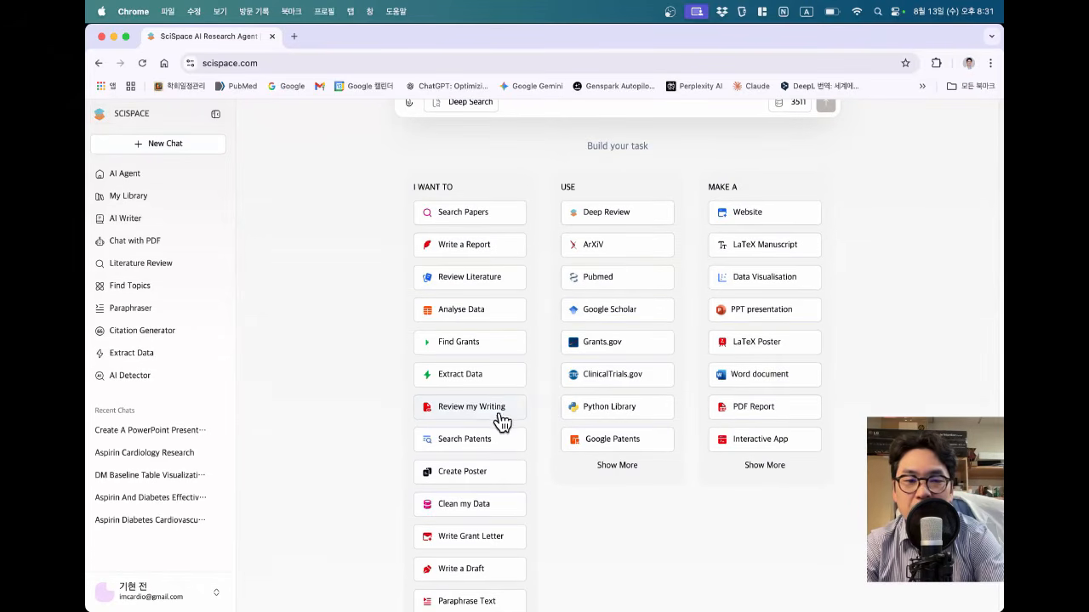
pyautogui.scroll(-2, 524, 479)
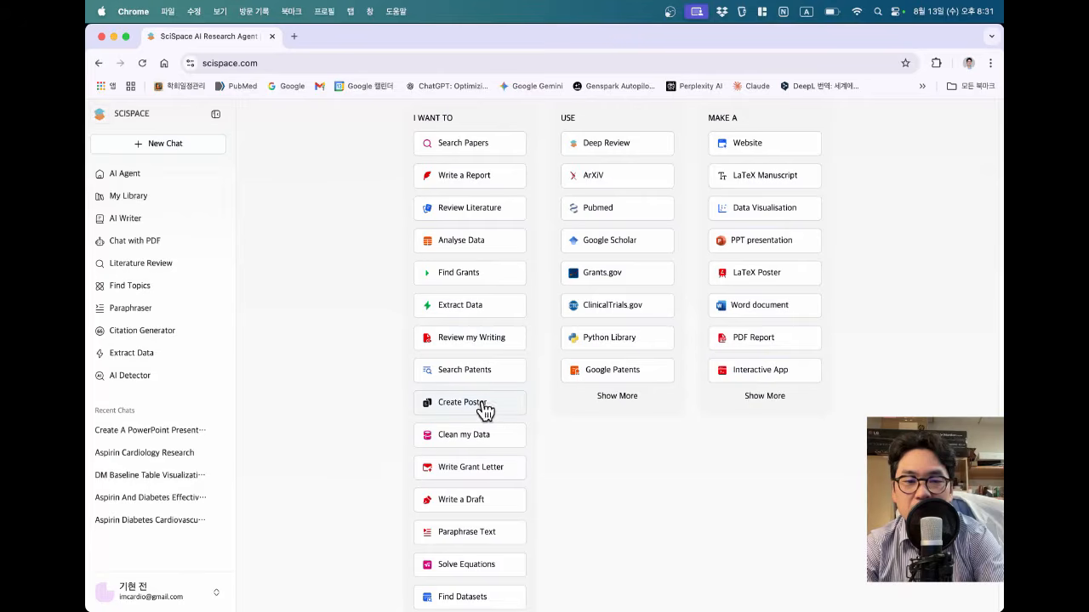
pyautogui.scroll(-2, 528, 462)
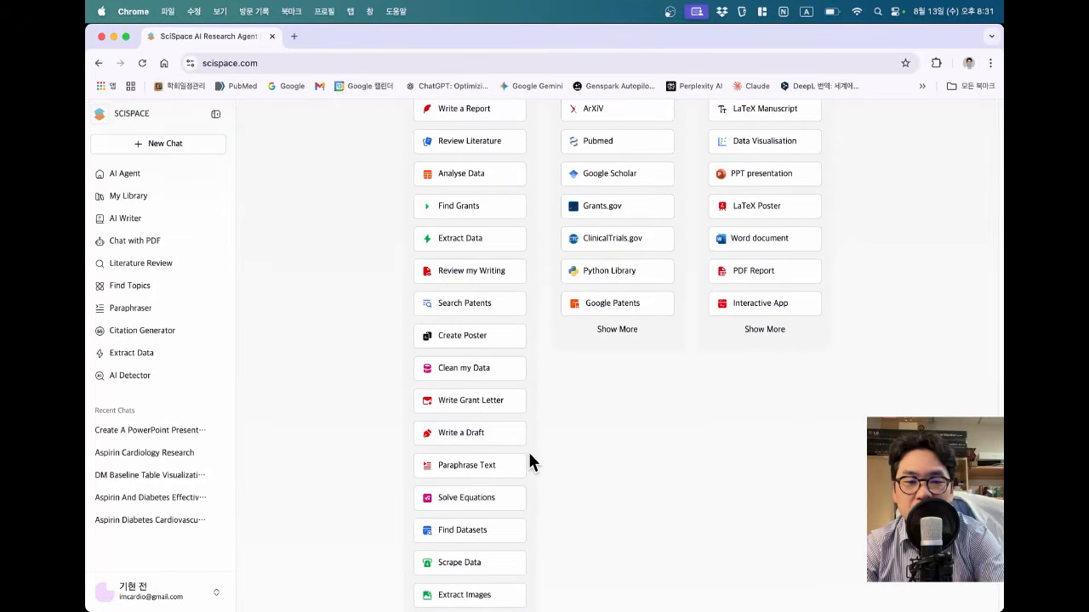
pyautogui.scroll(-1, 528, 459)
pyautogui.scroll(-3, 524, 485)
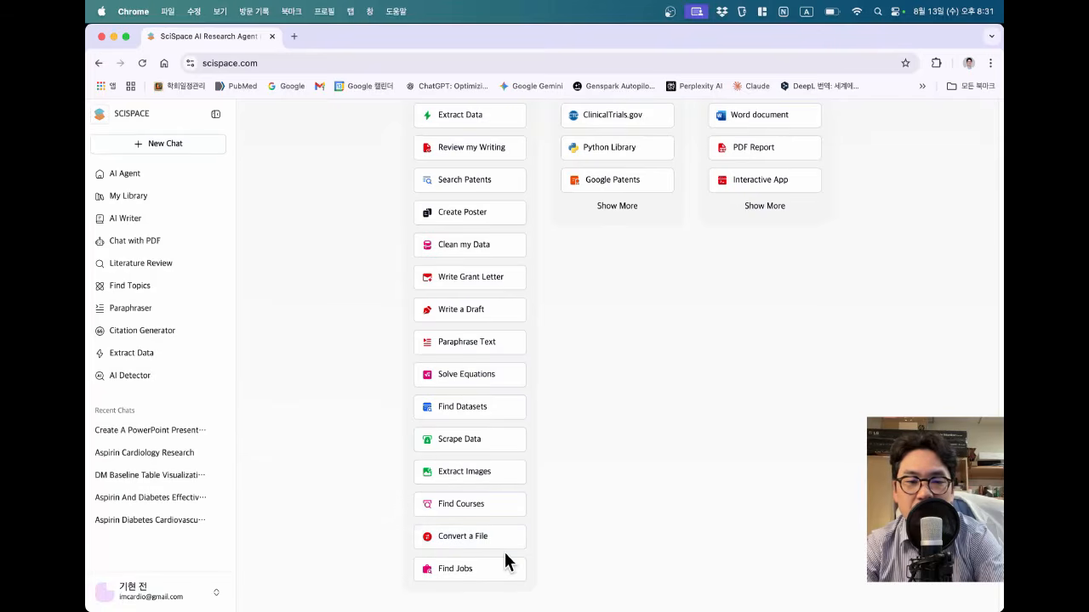
pyautogui.scroll(10, 557, 465)
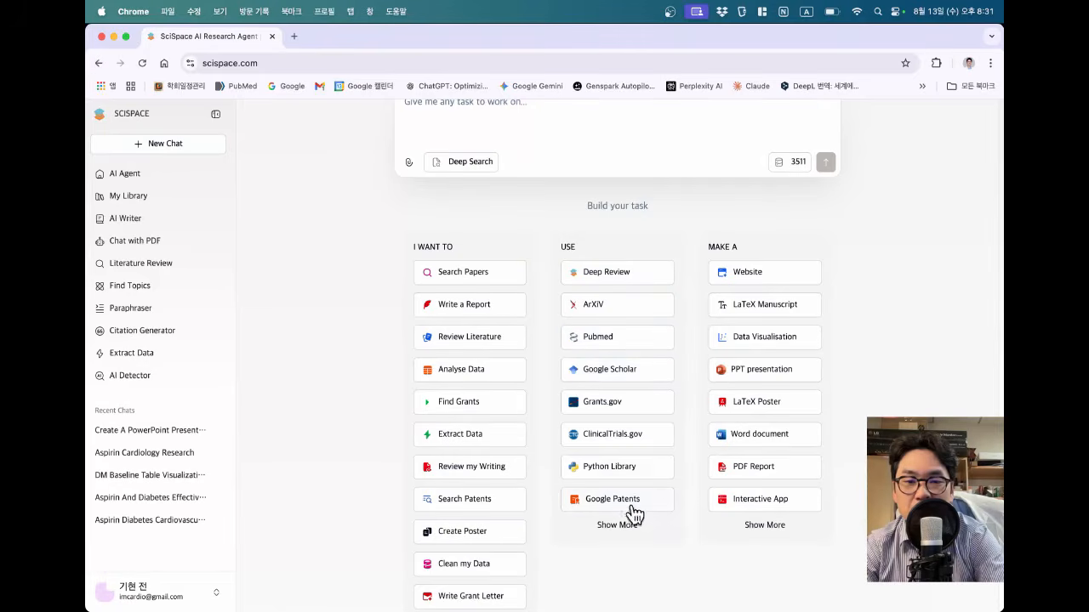
# Expand the full USE and MAKE A lists in the task builder to view all sources and output formats.
pyautogui.click(612, 527)
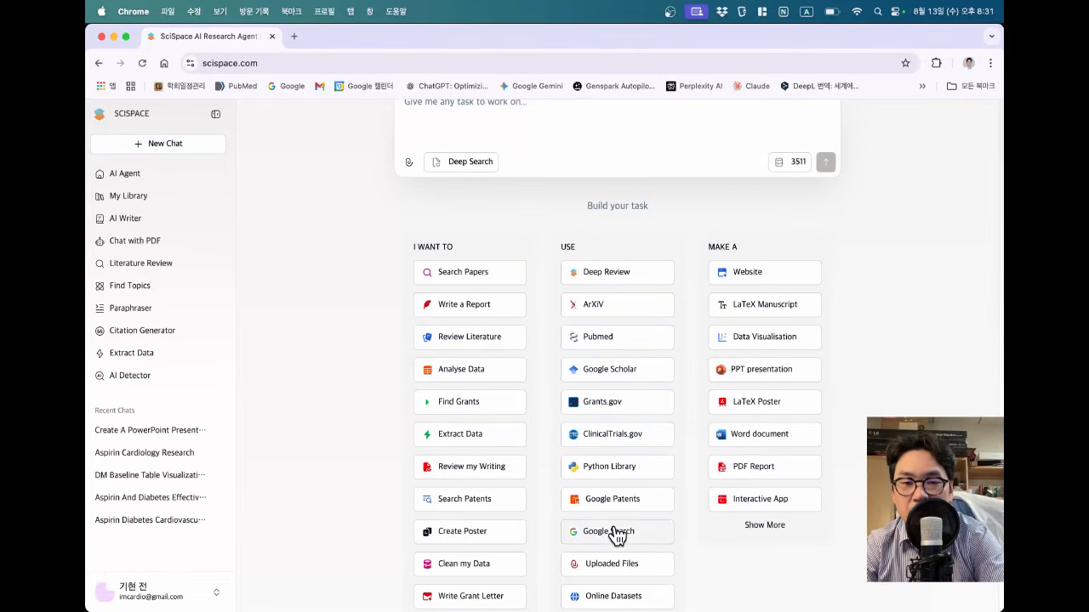
pyautogui.scroll(-2, 634, 452)
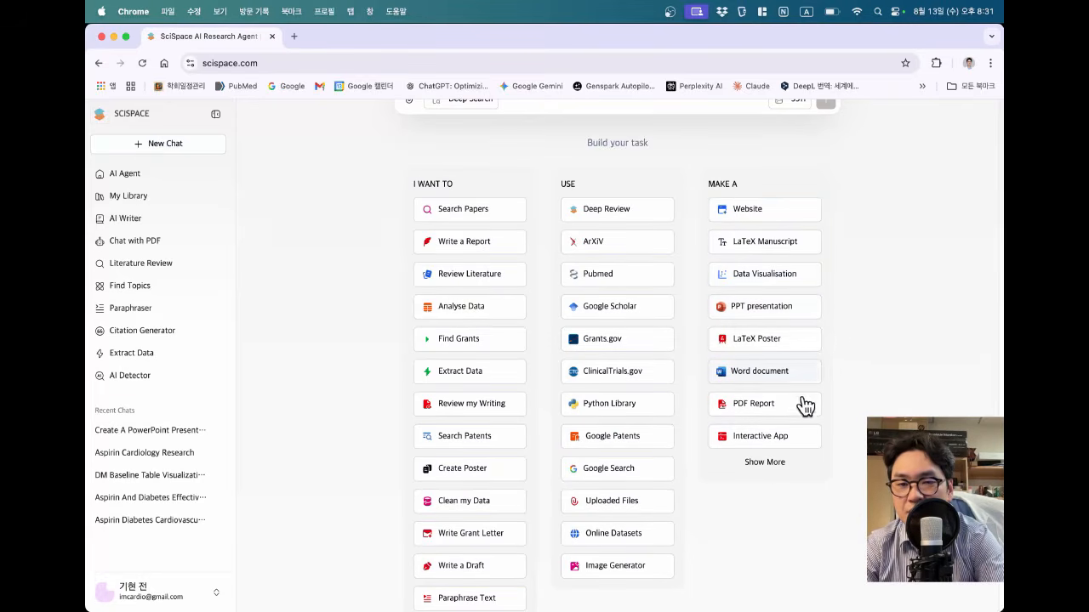
pyautogui.click(778, 467)
pyautogui.scroll(-1, 780, 476)
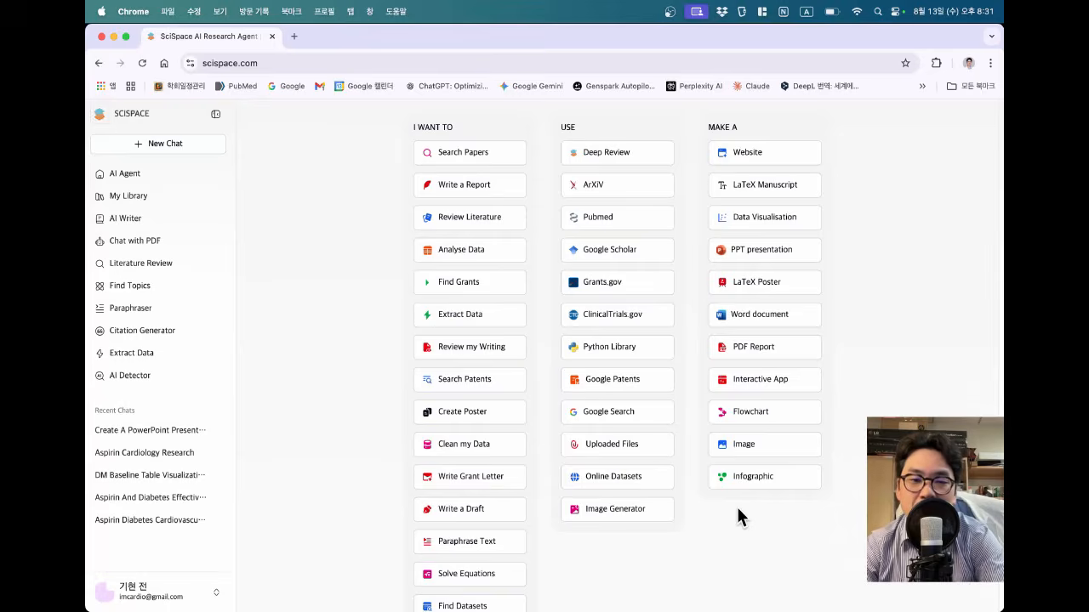
# Look through the Popular Tasks used by Researchers, paying attention to the Systematic Literature Review task.
pyautogui.scroll(-5, 737, 511)
pyautogui.scroll(-2, 735, 513)
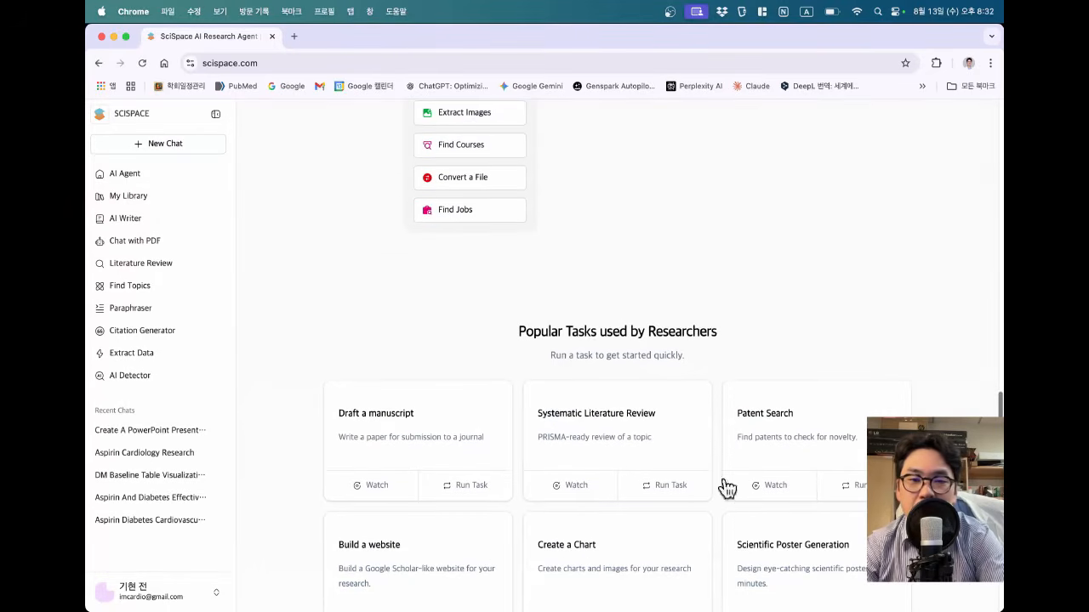
pyautogui.scroll(-1, 718, 361)
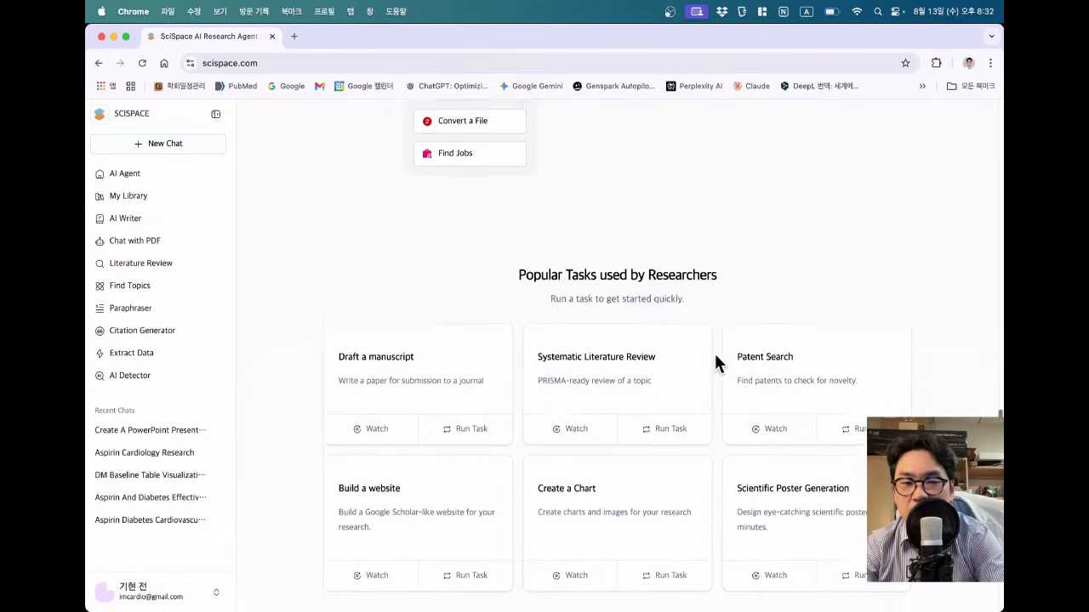
pyautogui.scroll(-1, 671, 440)
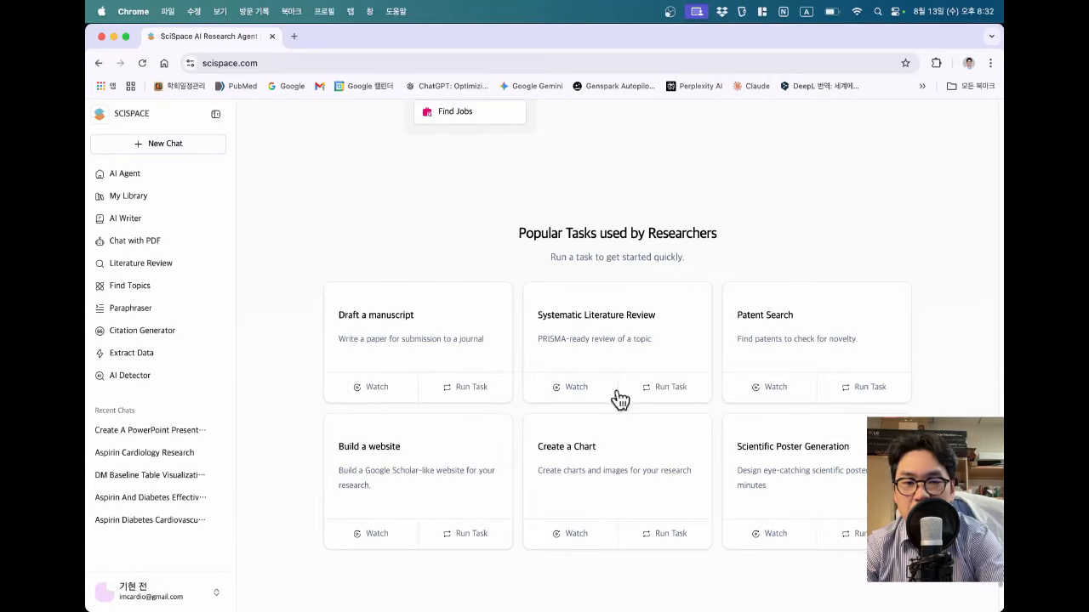
pyautogui.moveTo(537, 315); pyautogui.dragTo(610, 320)
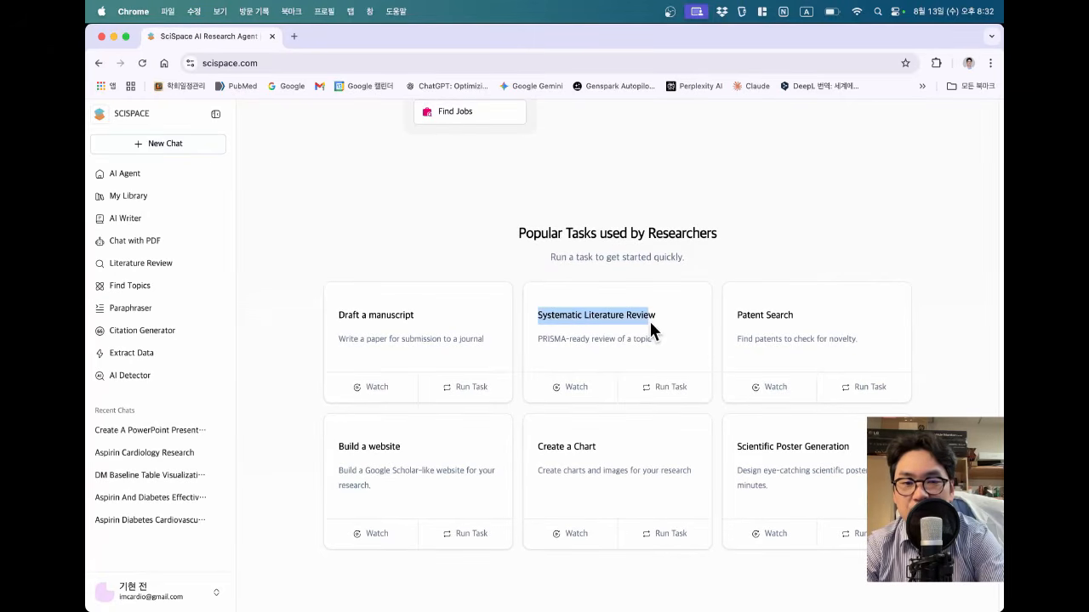
pyautogui.click(629, 316)
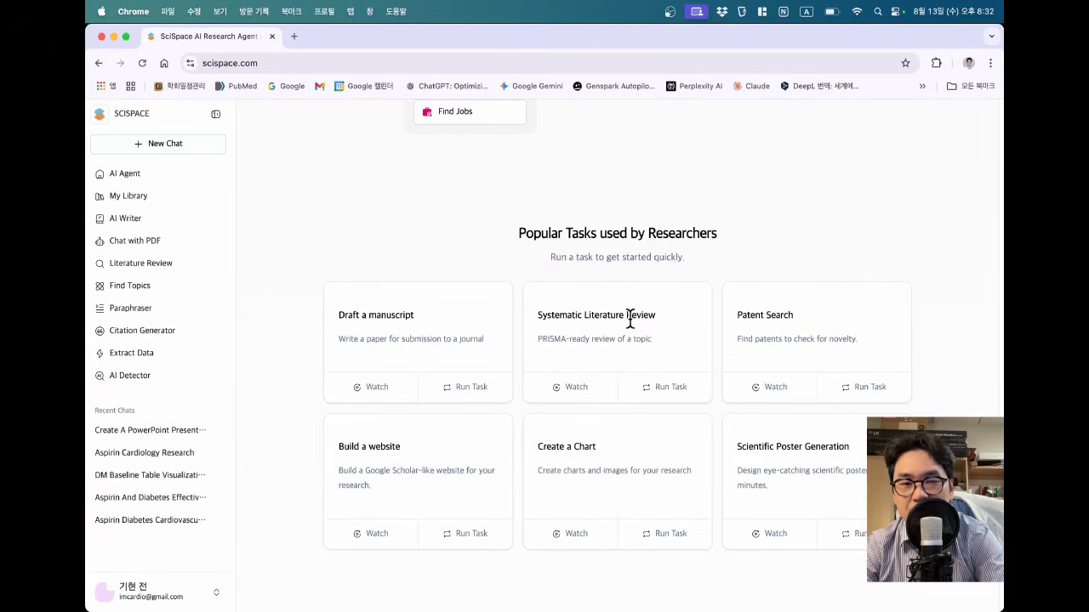
pyautogui.scroll(6, 629, 318)
pyautogui.scroll(1, 630, 319)
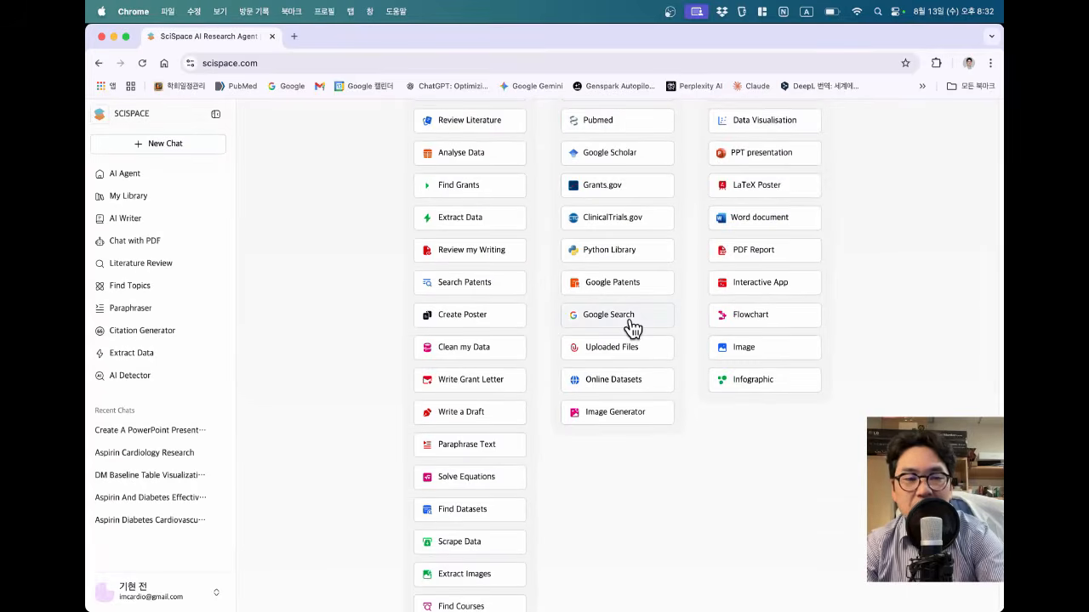
# Switch to the slideshow and advance to the recording of the Aspirin Cardiology Research chat.
pyautogui.press('super+Tab')
pyautogui.press('Right')
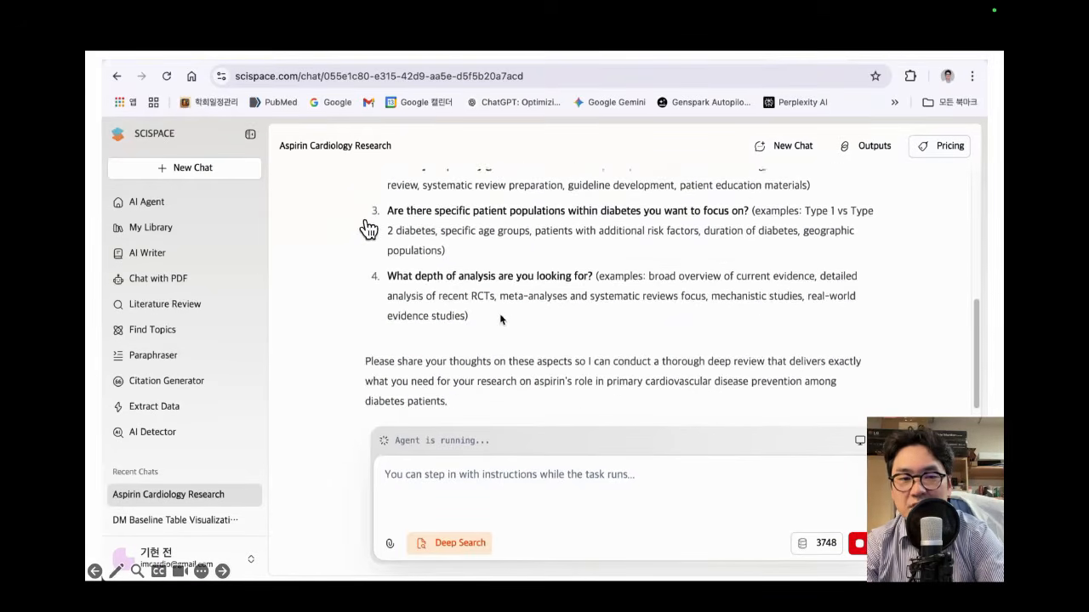
# Answer the agent's clarifying questions with "1. clinical evidence, 2. academic literature review, 3. General population, 4. broad overview of current evidence".
pyautogui.write('1. clinical e')
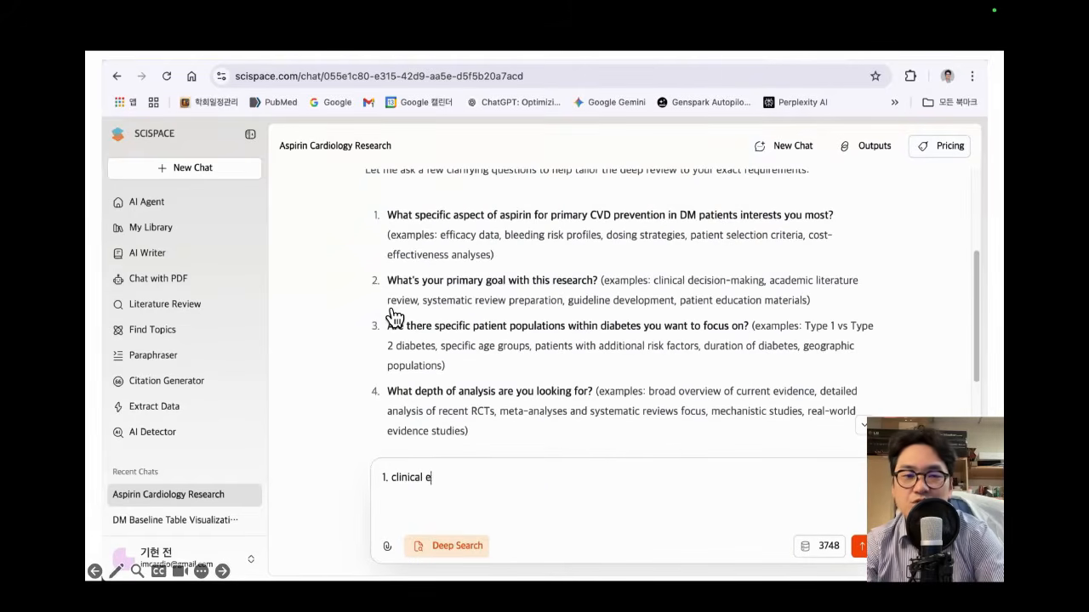
pyautogui.write('vidence, 2. academic literature review, 3. General population')
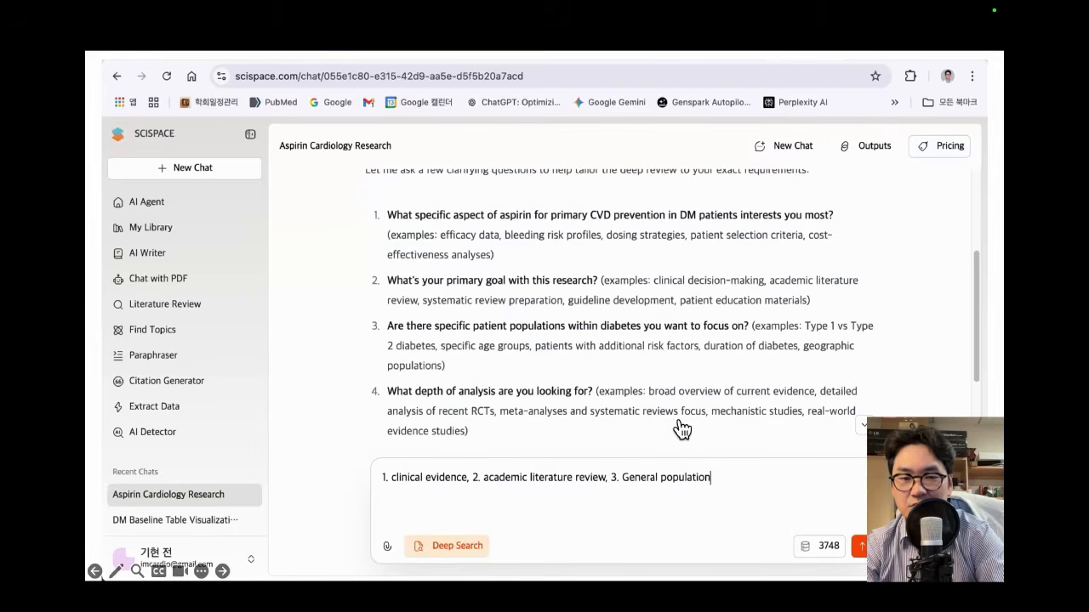
pyautogui.write(', 4. broad overview of current evidence')
pyautogui.press('Return')
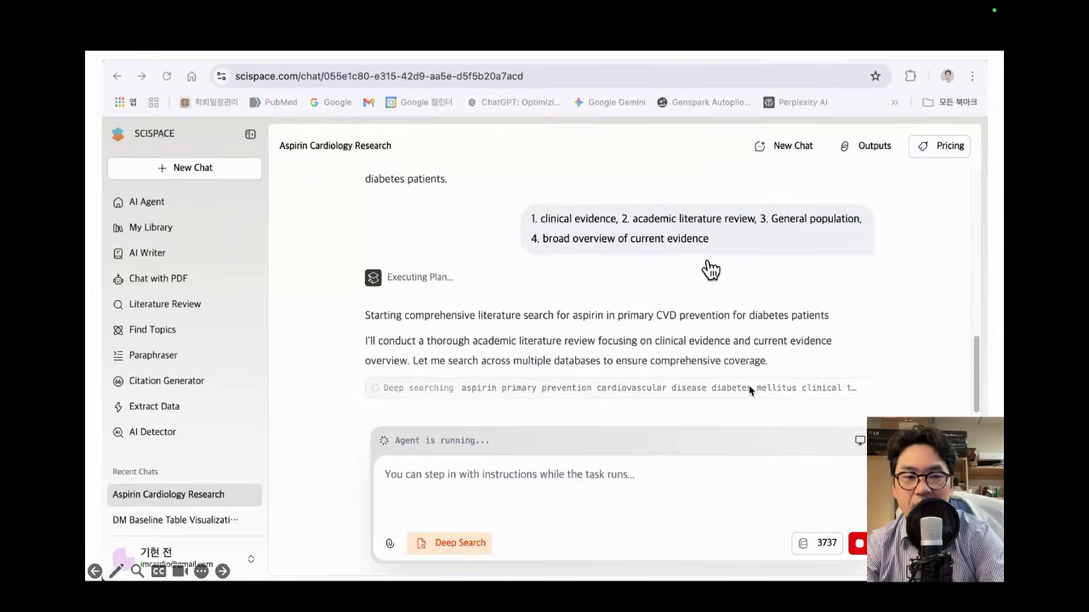
# Open the agent's live search activity and look through the papers found on aspirin for primary prevention in diabetes.
pyautogui.click(728, 390)
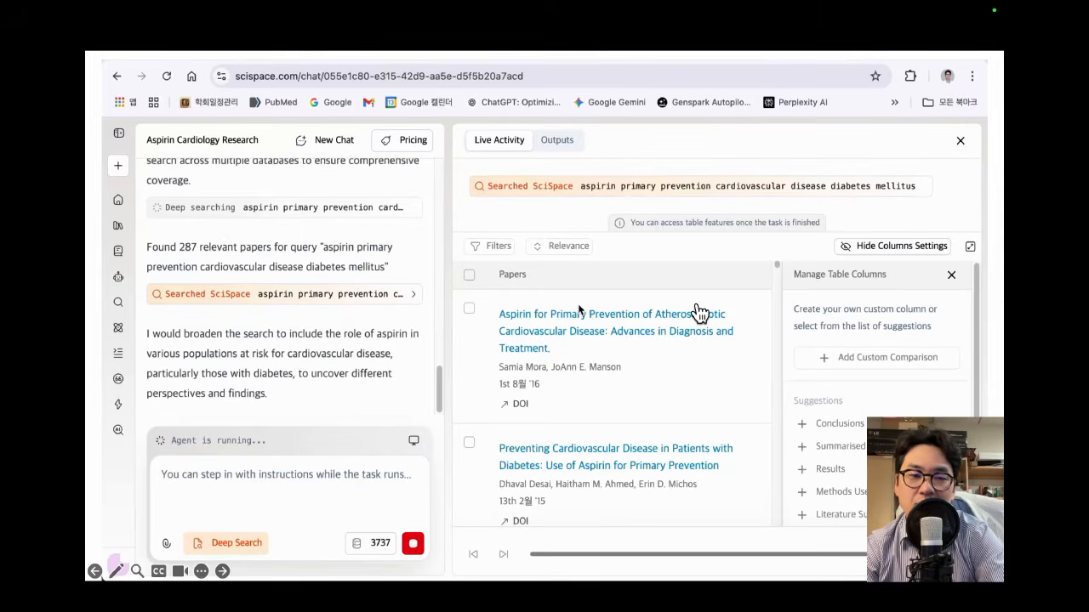
pyautogui.scroll(-3, 626, 401)
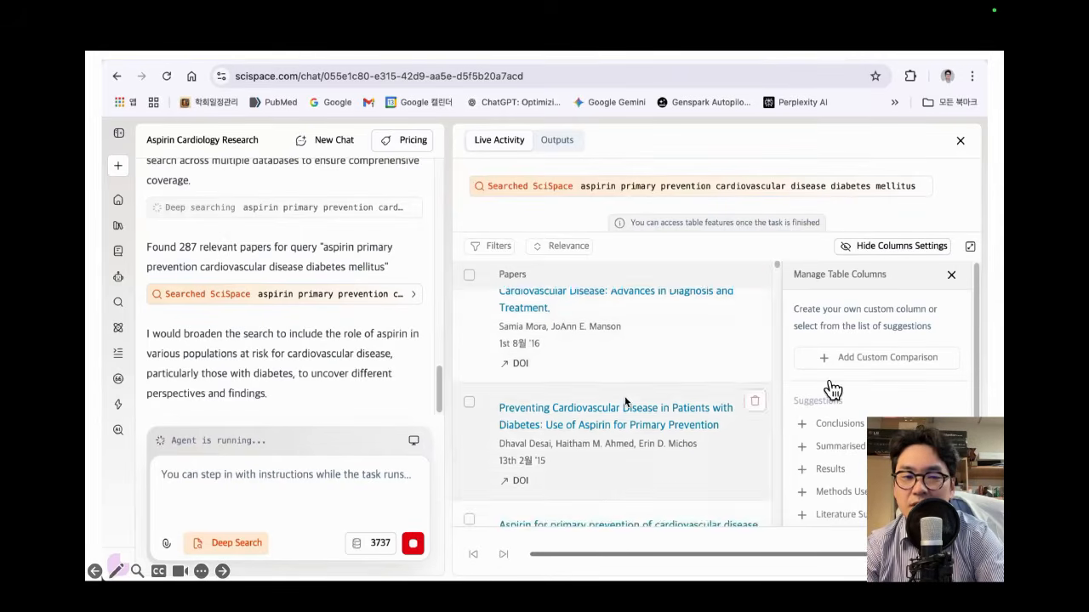
pyautogui.scroll(-1, 626, 401)
pyautogui.scroll(4, 626, 401)
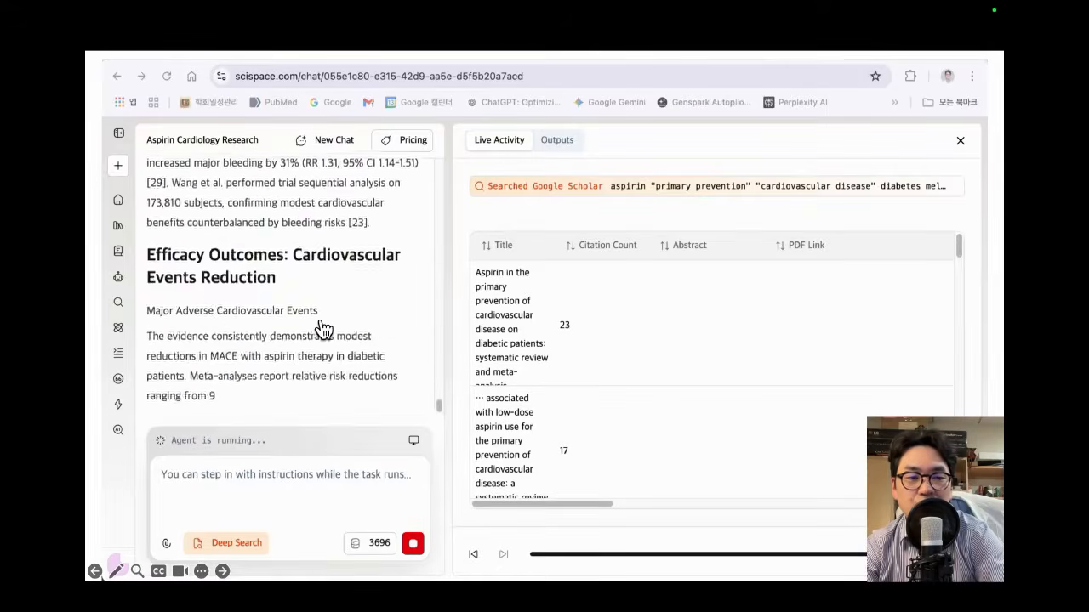
# Read through the finished aspirin literature review, from the trial evidence and efficacy outcomes to the guidelines, dosing and evidence quality sections.
pyautogui.click(557, 140)
pyautogui.click(533, 272)
pyautogui.scroll(-5, 570, 324)
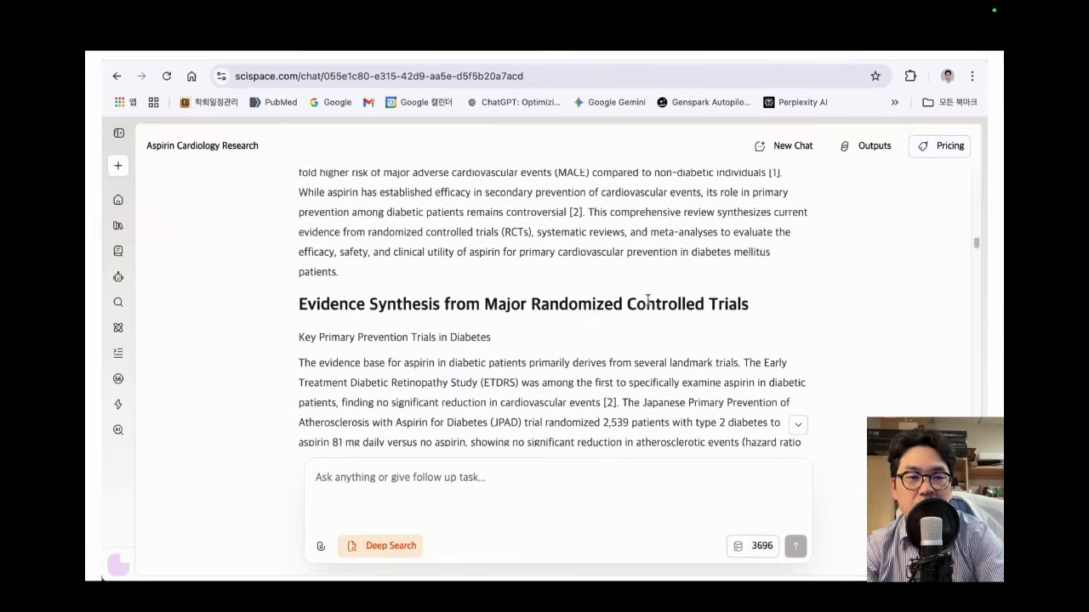
pyautogui.scroll(-5, 571, 324)
pyautogui.scroll(-3, 578, 320)
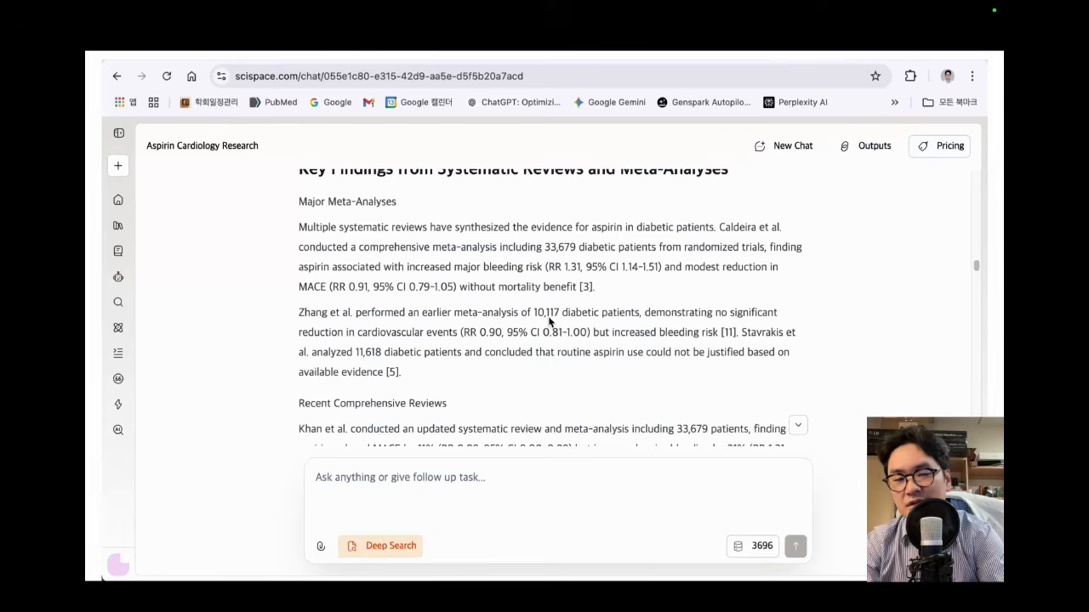
pyautogui.scroll(-15, 549, 321)
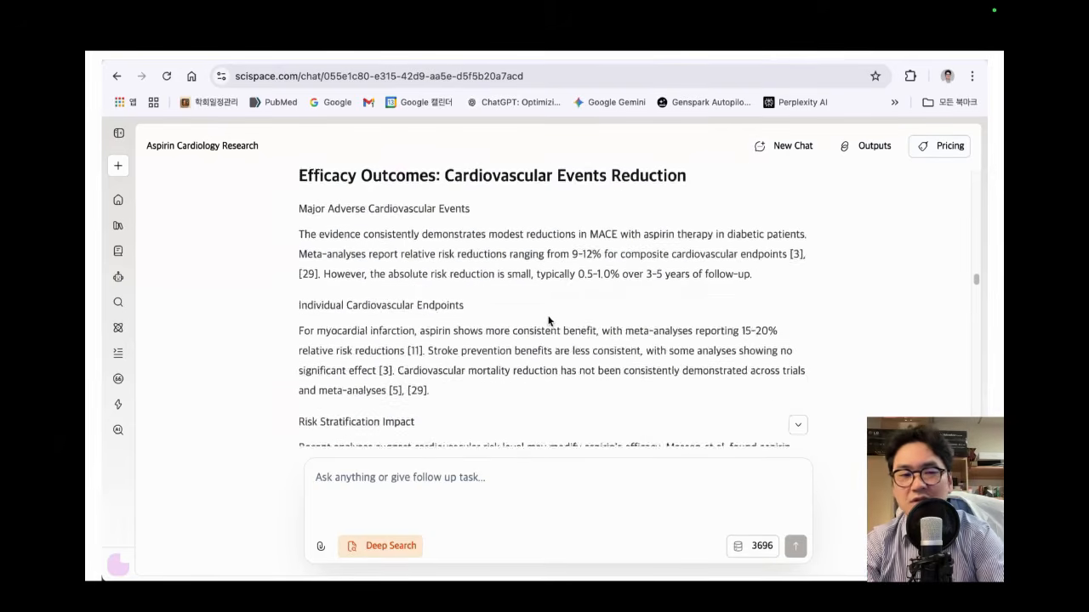
pyautogui.scroll(-15, 549, 319)
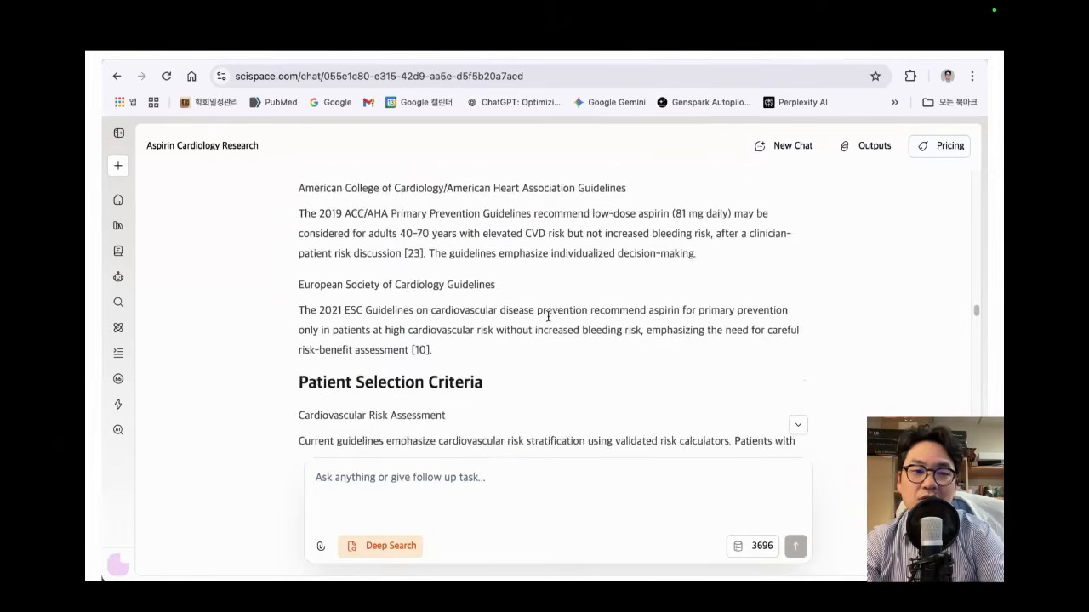
pyautogui.scroll(-15, 549, 322)
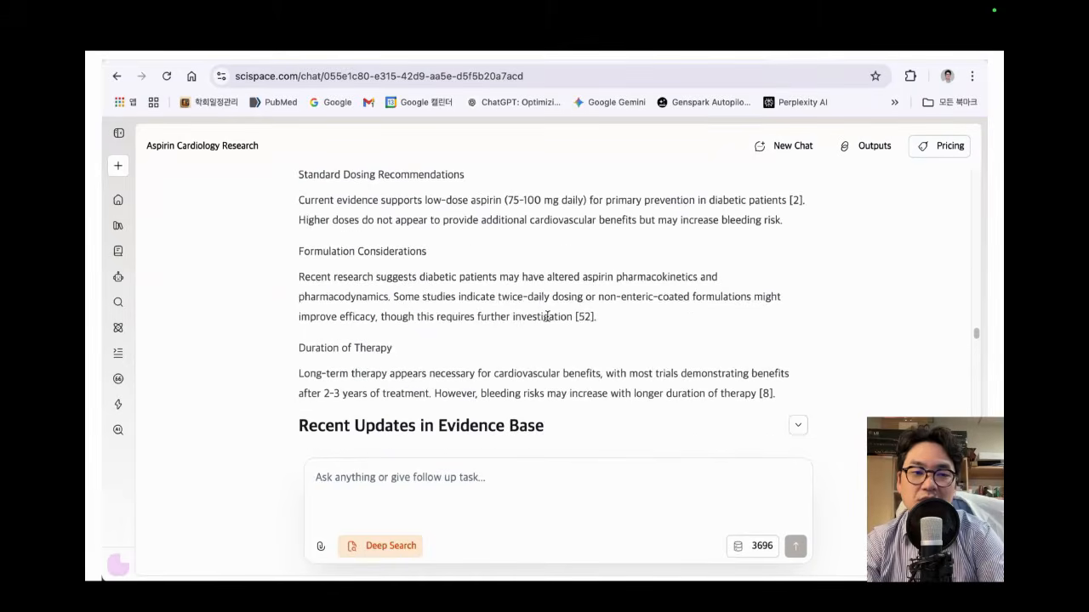
pyautogui.scroll(-15, 549, 322)
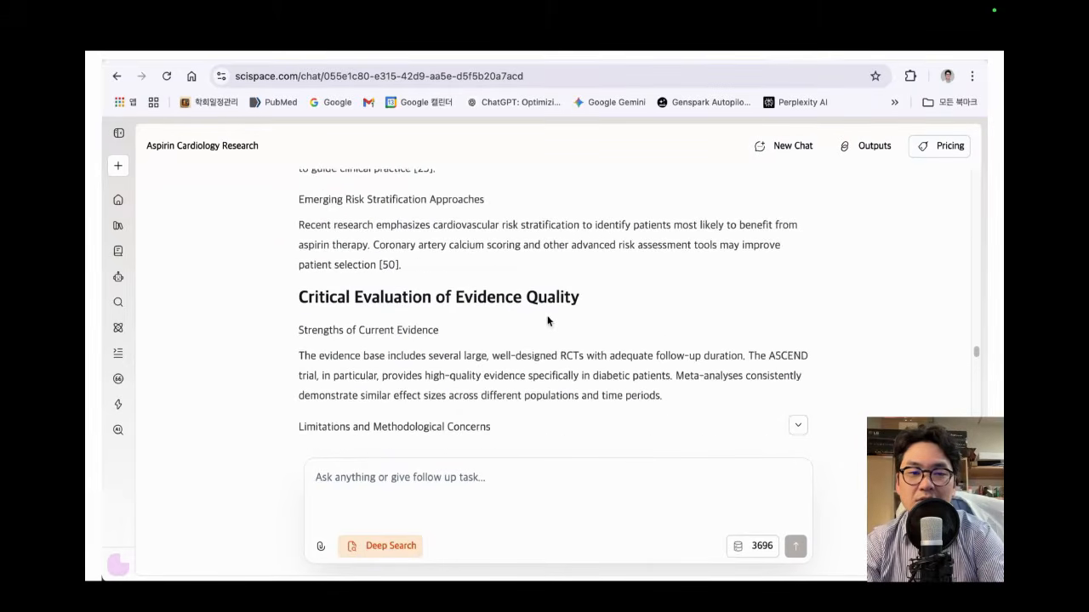
# Look through the review's clinical implications, research gaps and future directions, and its reference list.
pyautogui.scroll(-10, 548, 321)
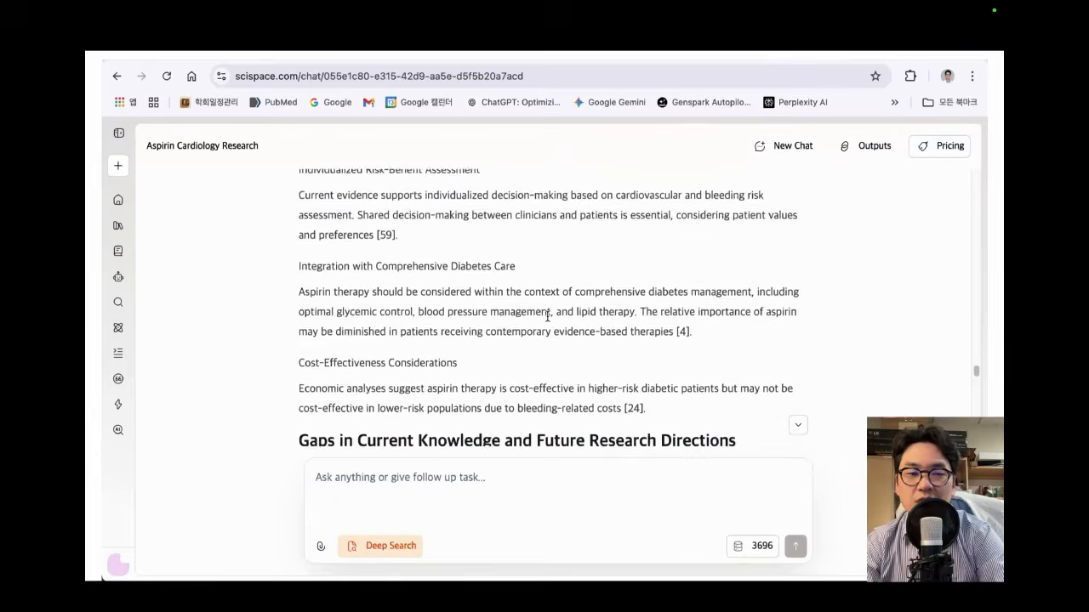
pyautogui.scroll(-1, 547, 316)
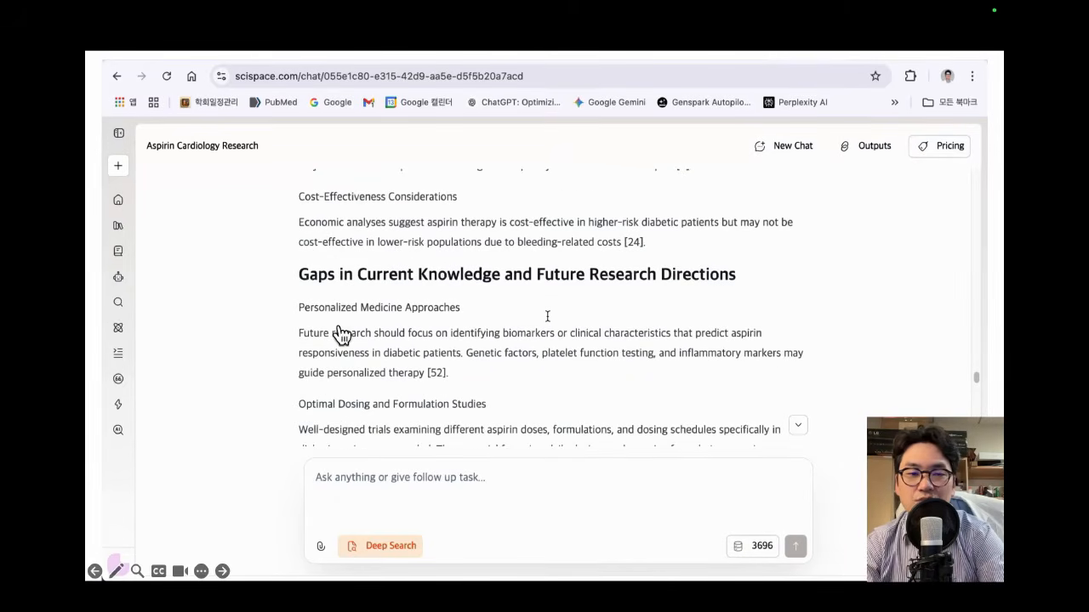
pyautogui.scroll(-8, 547, 316)
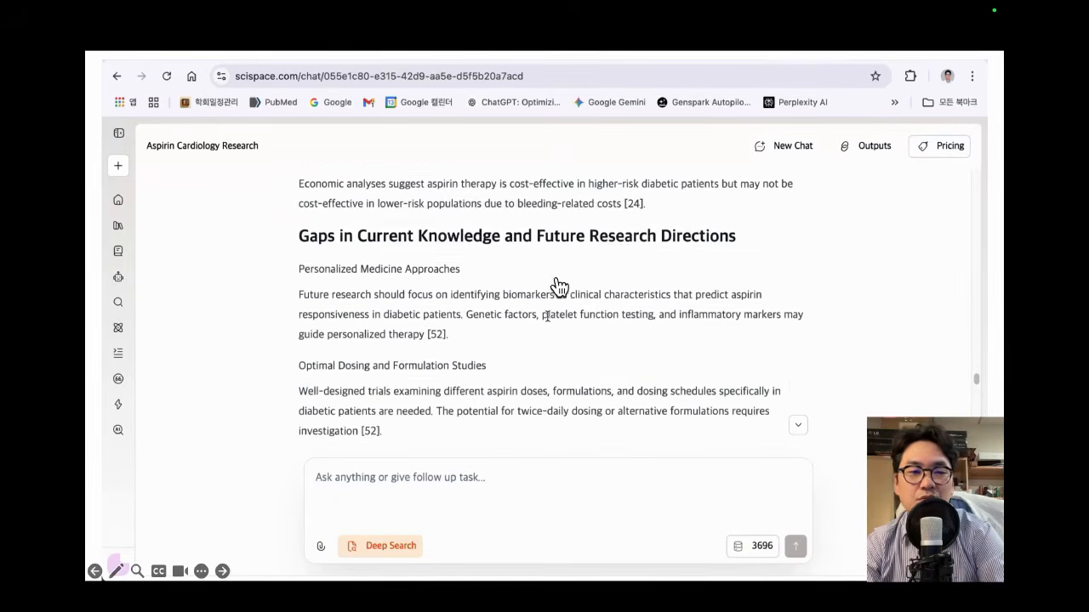
pyautogui.scroll(-4, 579, 269)
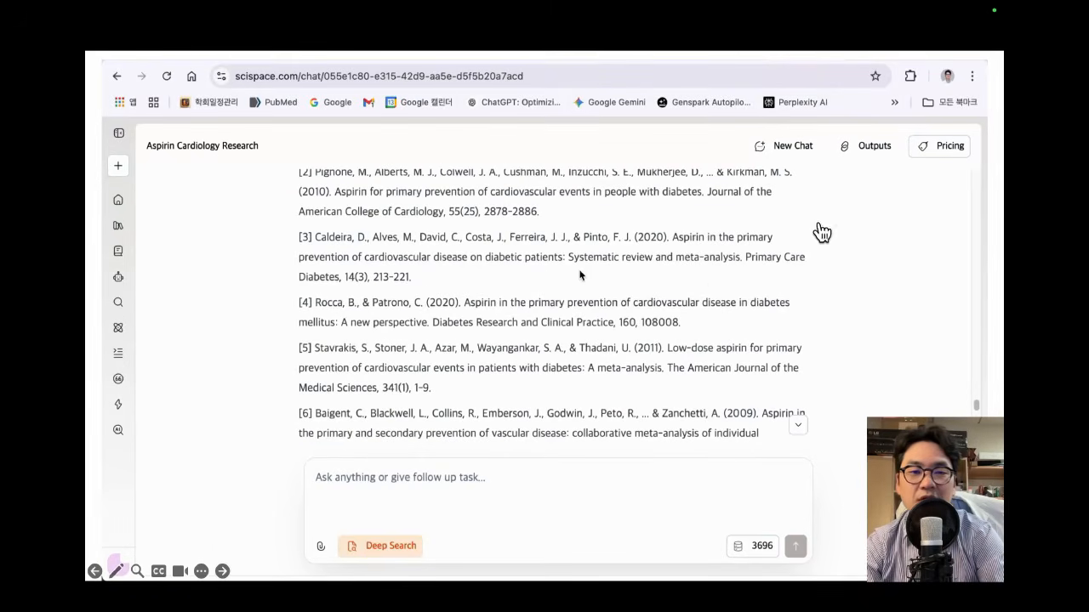
pyautogui.scroll(-15, 579, 275)
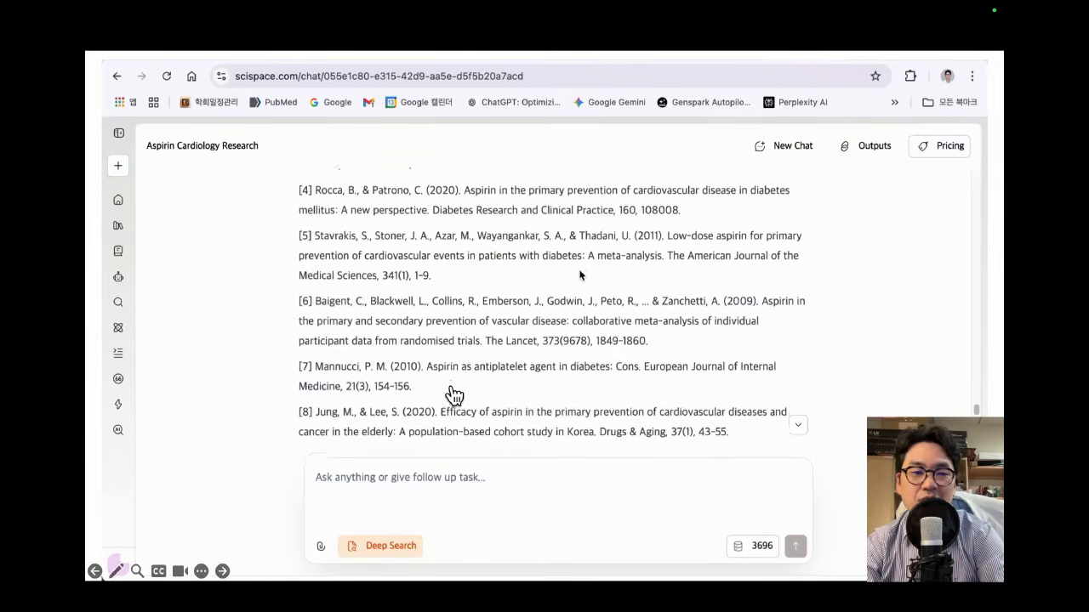
pyautogui.scroll(-6, 579, 274)
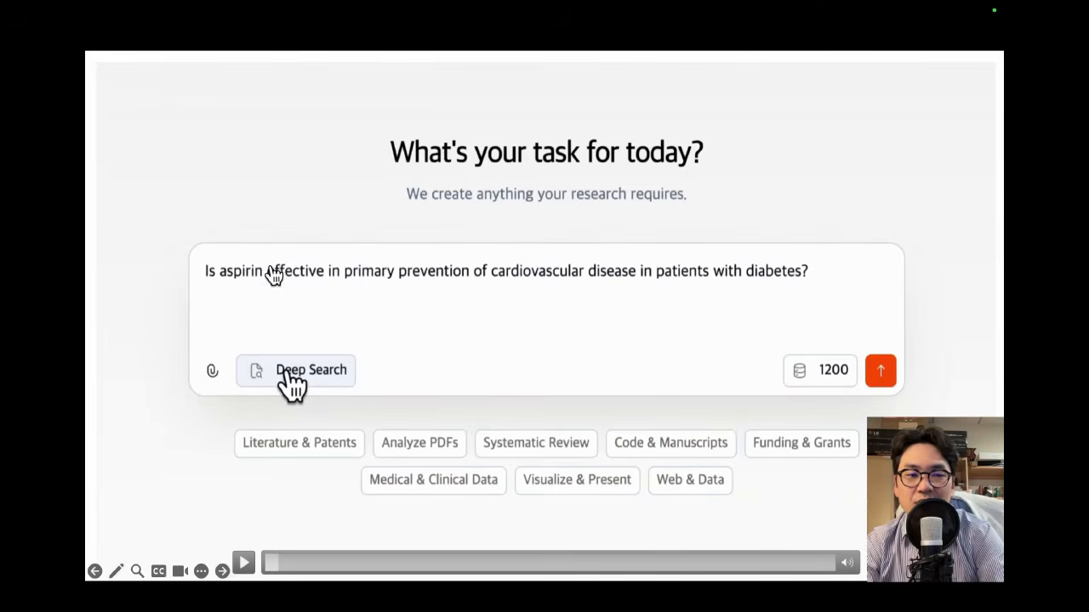
# Set up the aspirin question for patients with diabetes using Deep Search and the Systematic Review category.
pyautogui.click(302, 344)
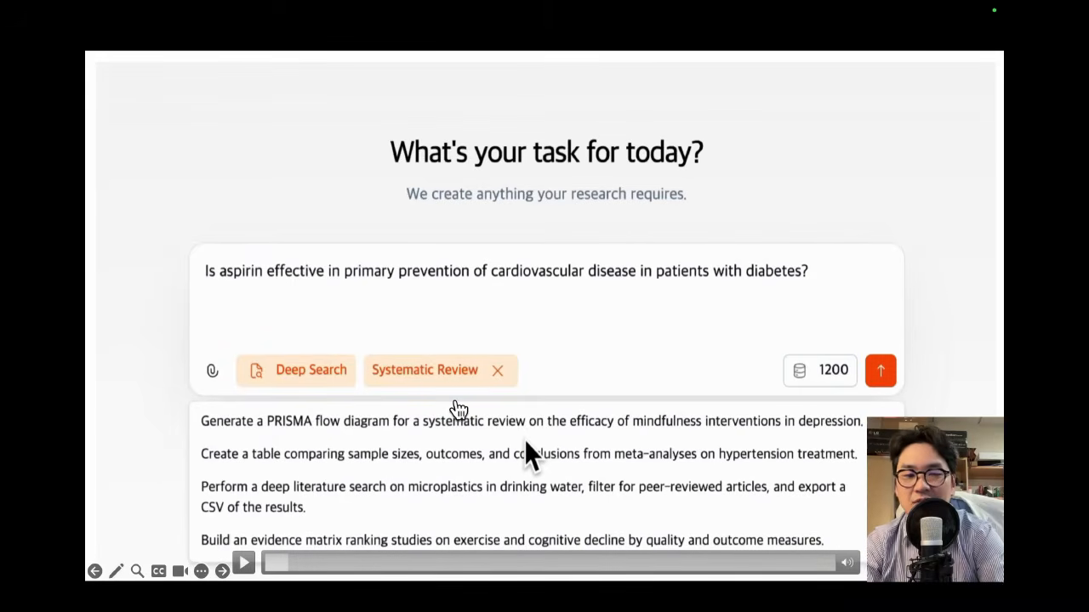
pyautogui.click(524, 439)
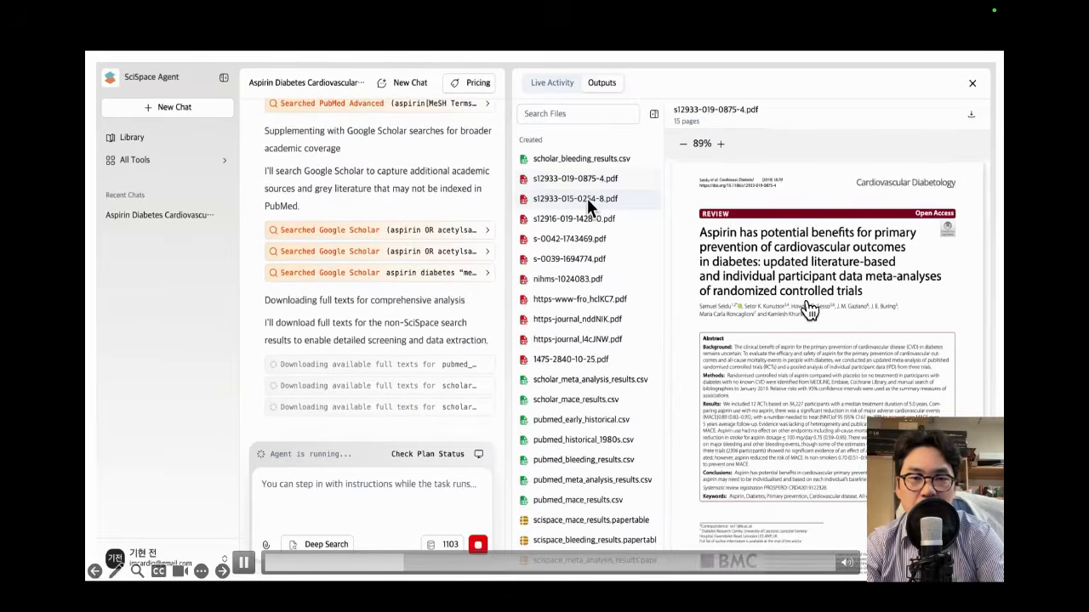
pyautogui.click(617, 232)
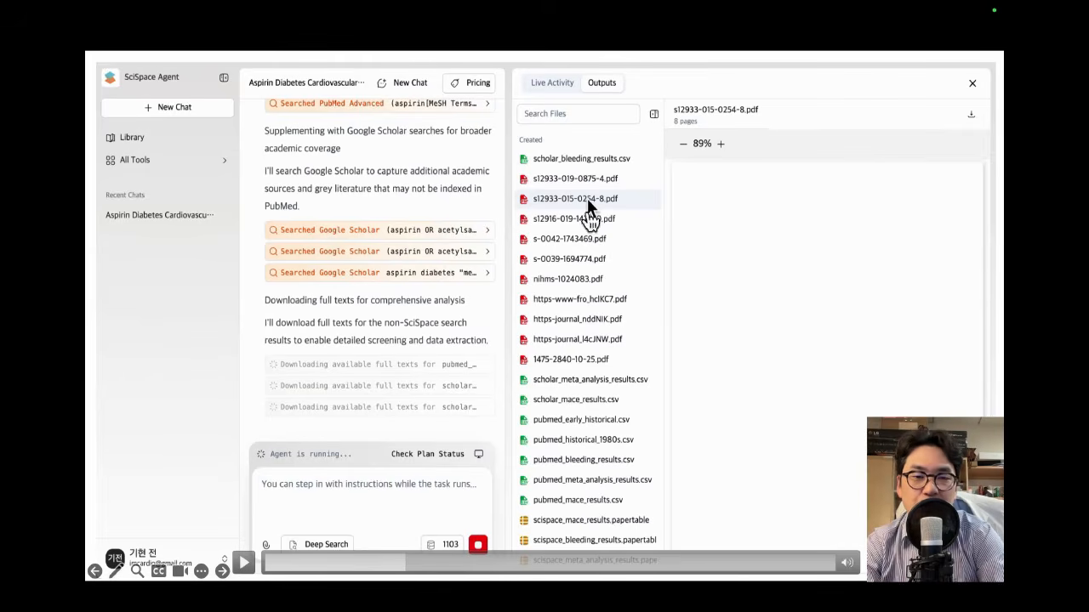
pyautogui.click(595, 264)
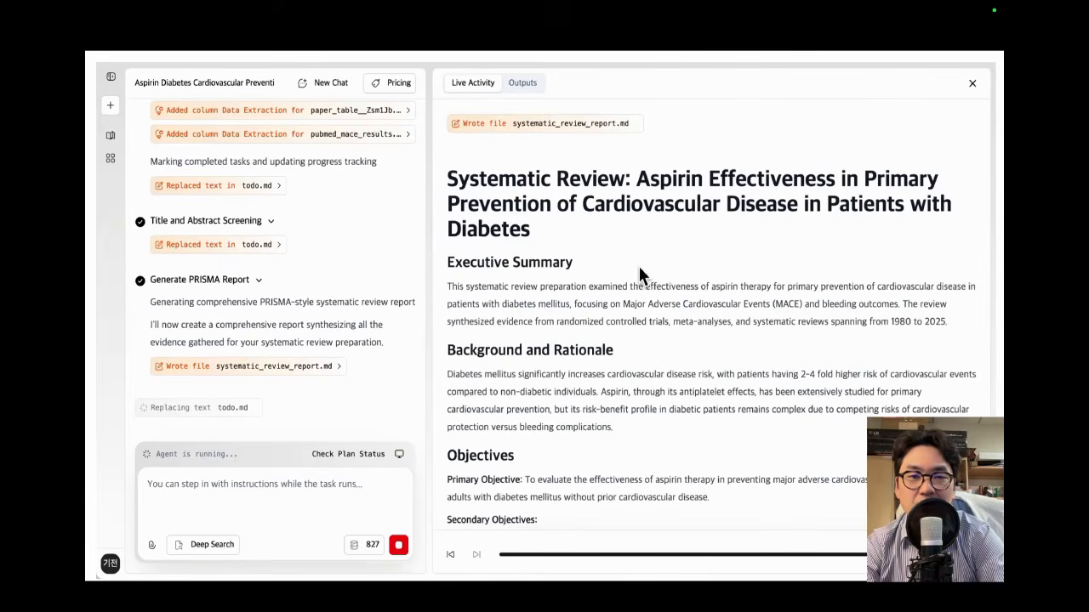
pyautogui.click(755, 256)
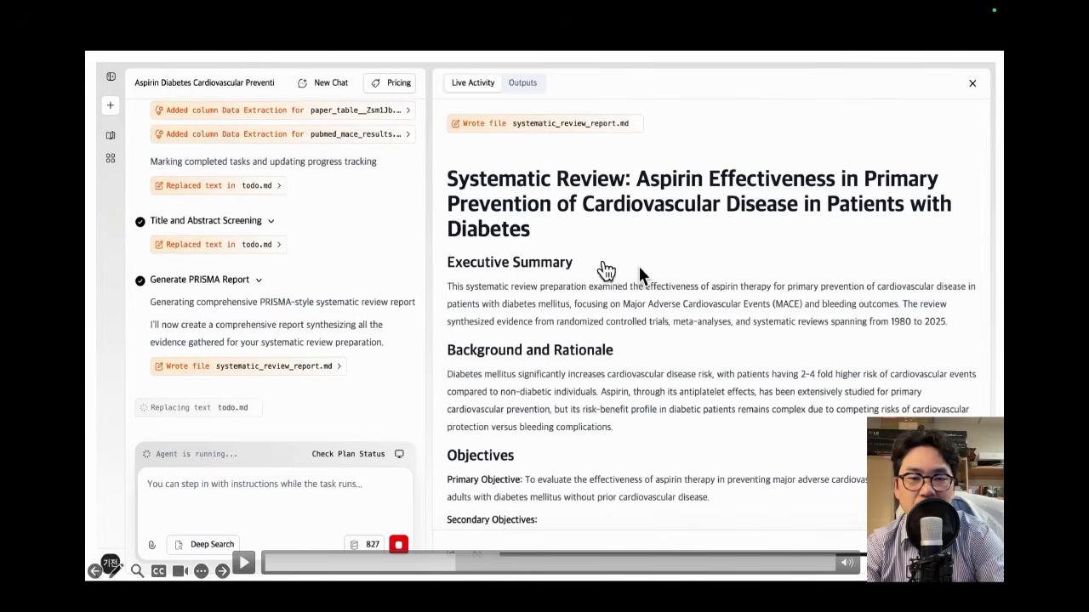
pyautogui.click(502, 447)
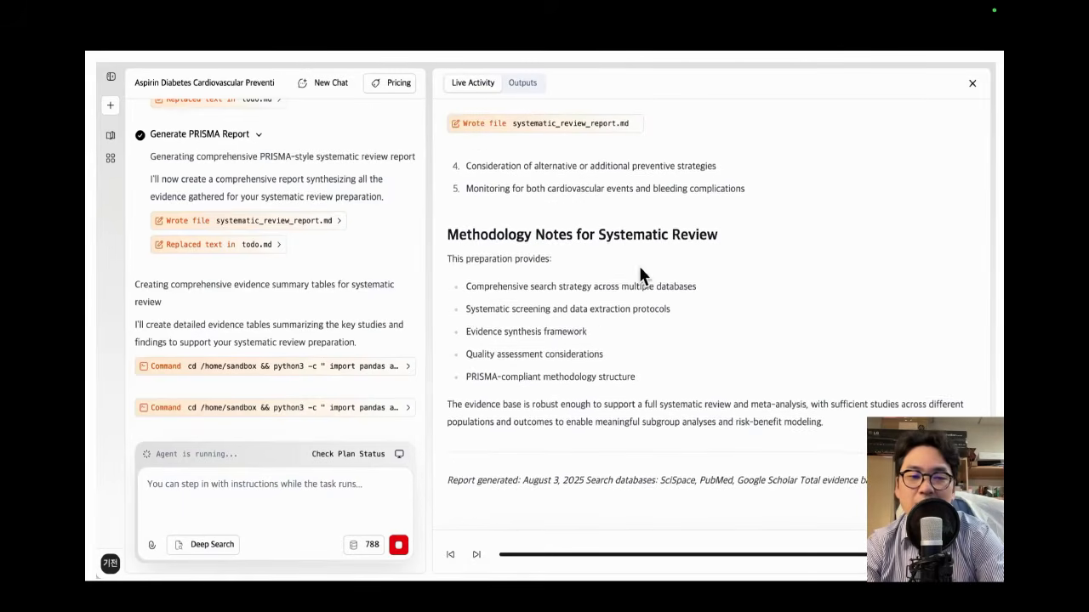
# Open the agent's Python command that loads and analyzes the deep search results, and examine its code and output.
pyautogui.click(290, 369)
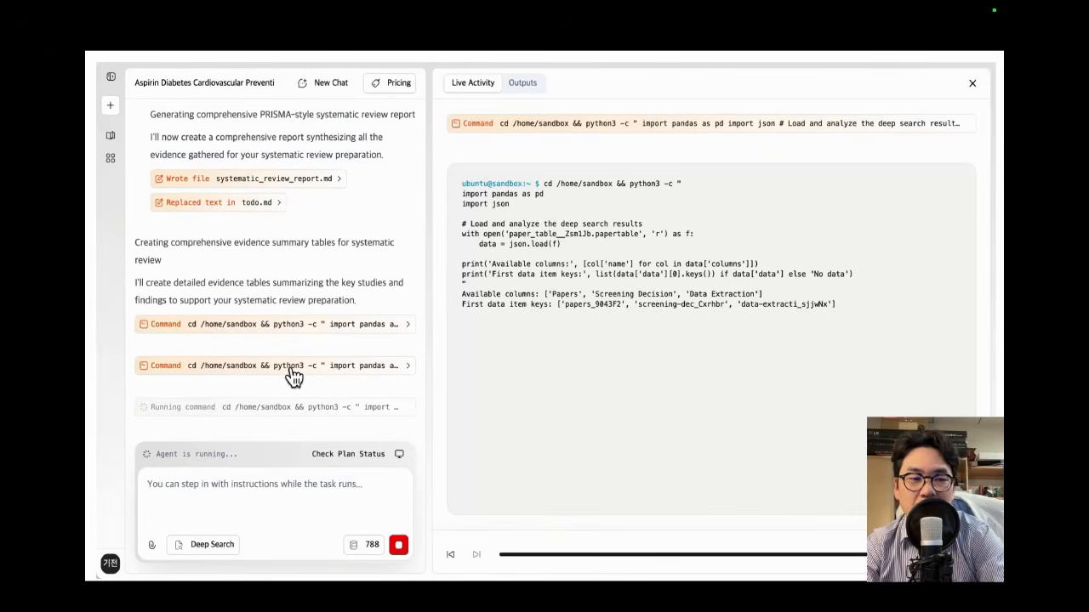
pyautogui.click(368, 428)
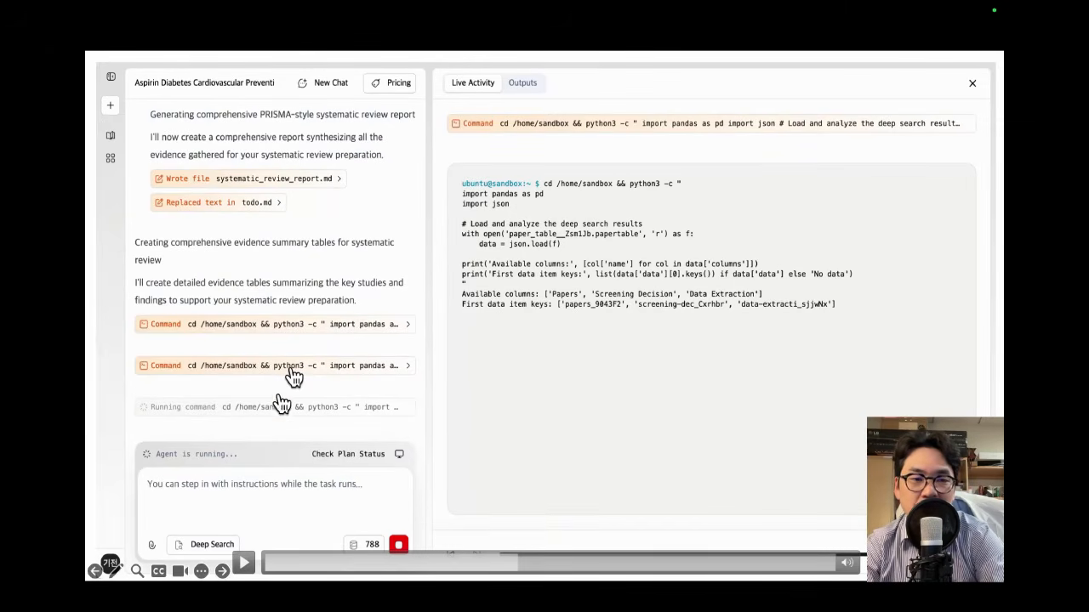
pyautogui.click(278, 399)
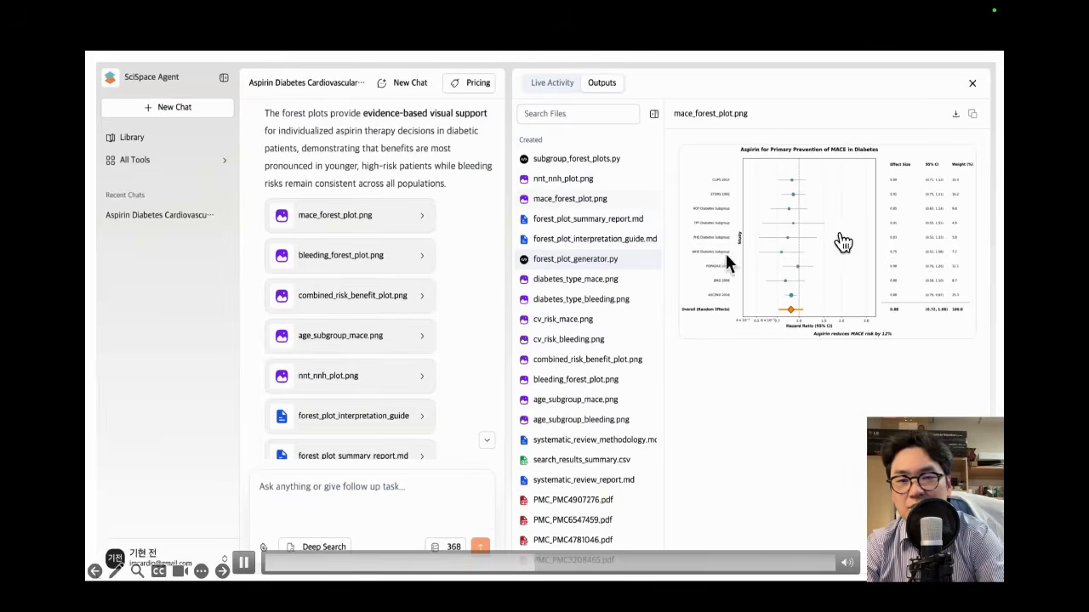
# Examine the generated MACE forest plot, the bleeding forest plot and the combined risk-benefit plot.
pyautogui.click(758, 321)
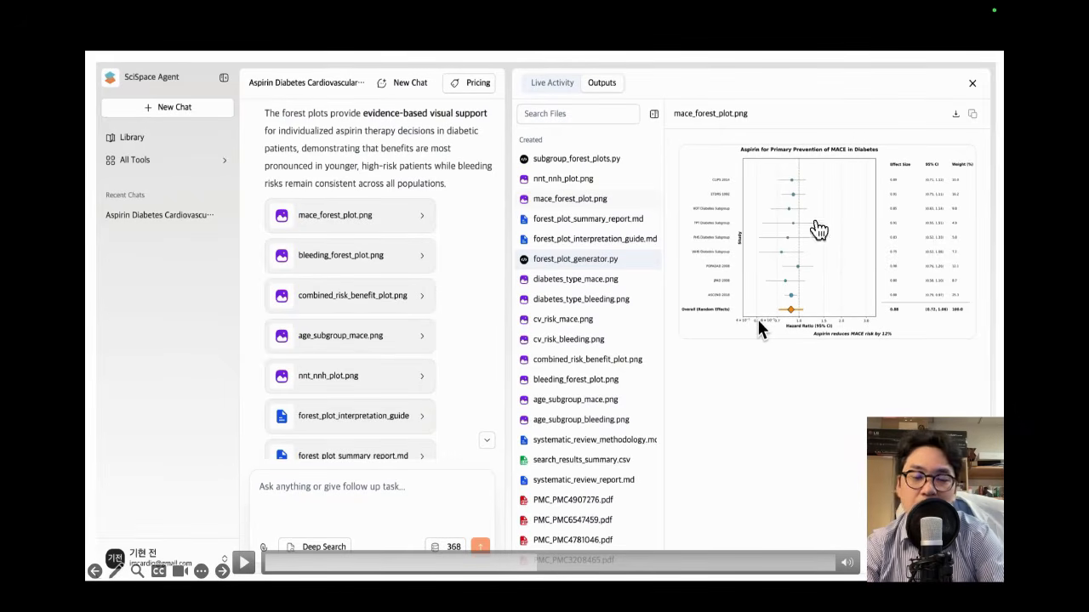
pyautogui.click(821, 214)
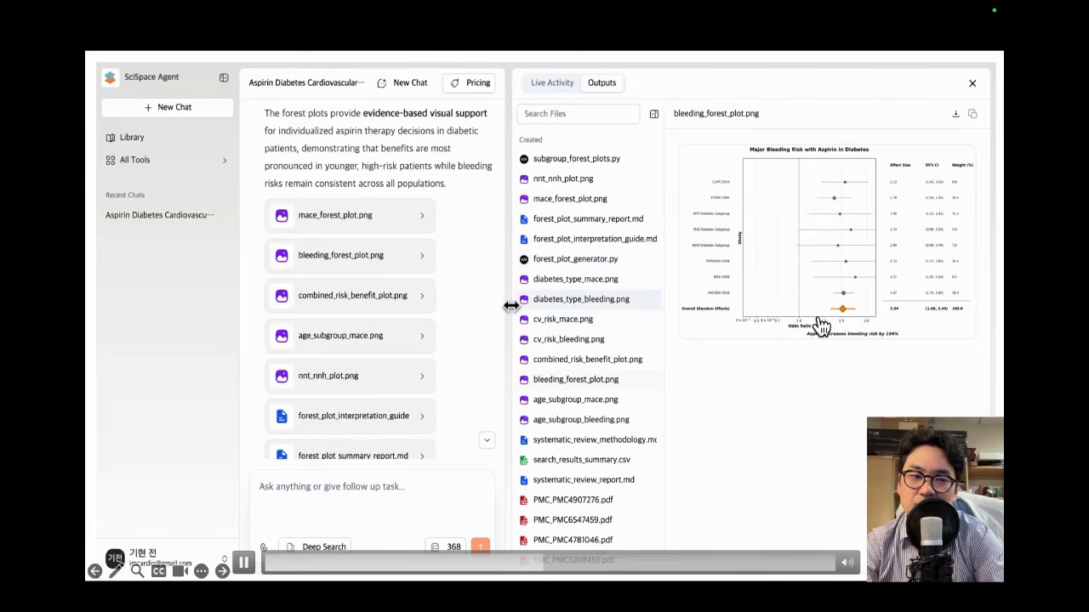
pyautogui.click(815, 341)
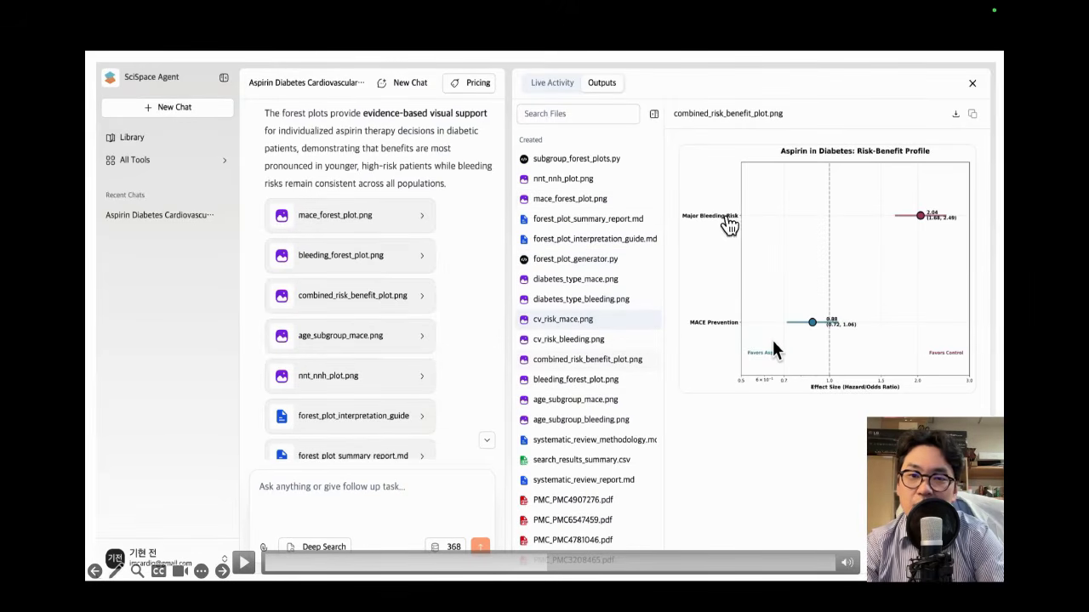
pyautogui.click(776, 394)
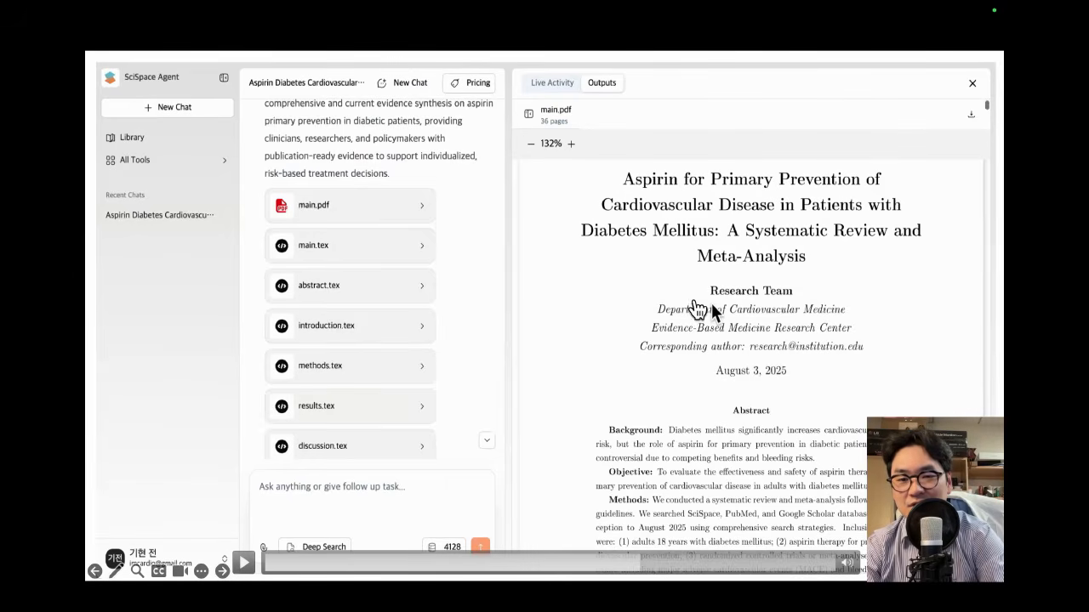
# Read the manuscript main.pdf from its title page and abstract through to the study limitations.
pyautogui.click(766, 349)
pyautogui.click(750, 398)
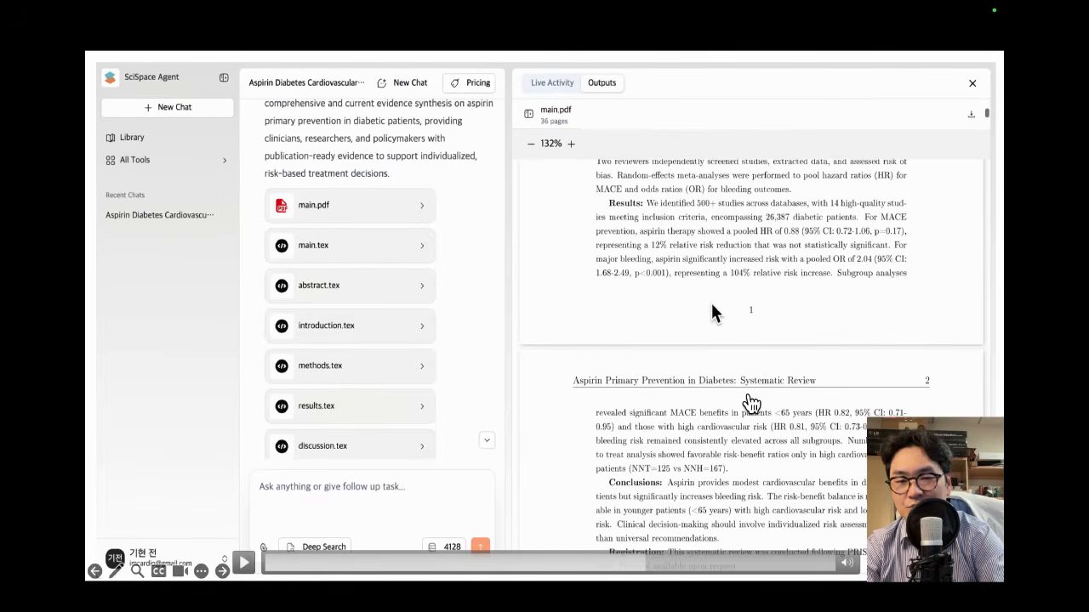
pyautogui.click(755, 417)
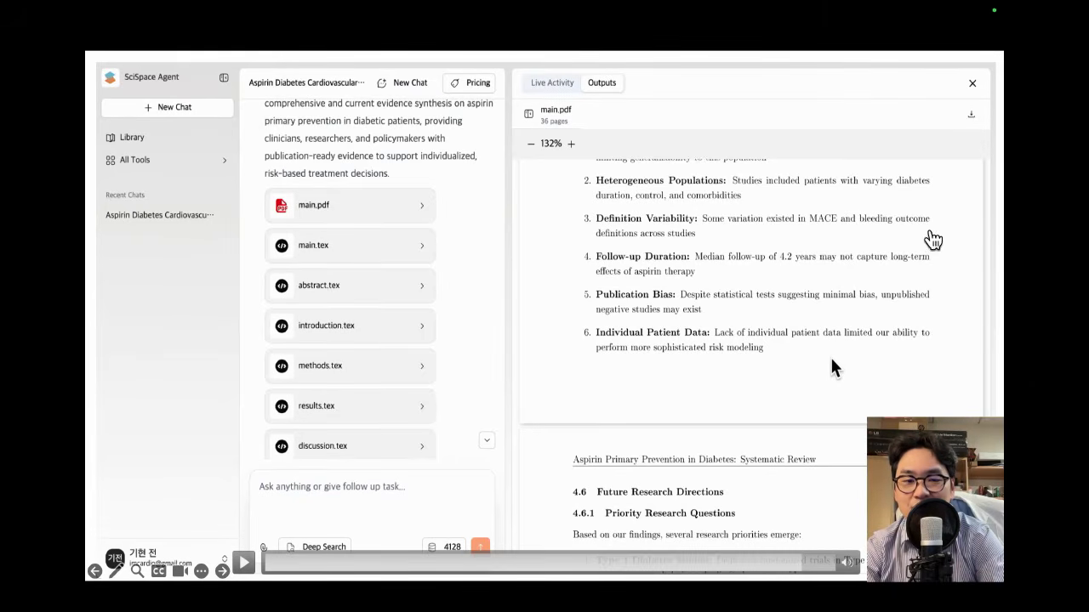
pyautogui.press('space')
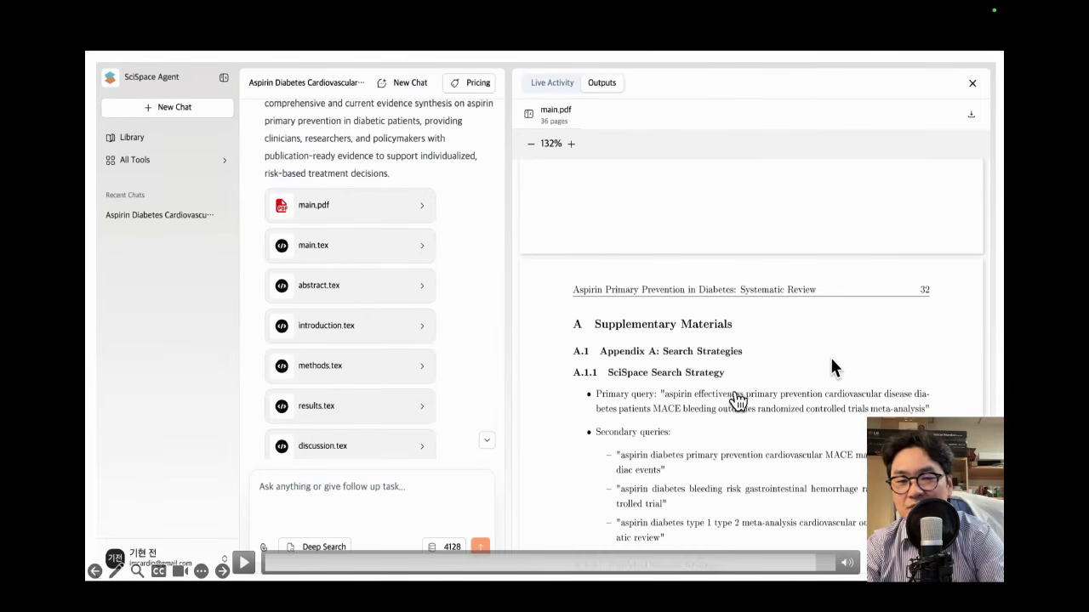
# Look through main.pdf's supplementary appendices, from the search strategies to the publication bias assessment, and return to the title page.
pyautogui.click(831, 358)
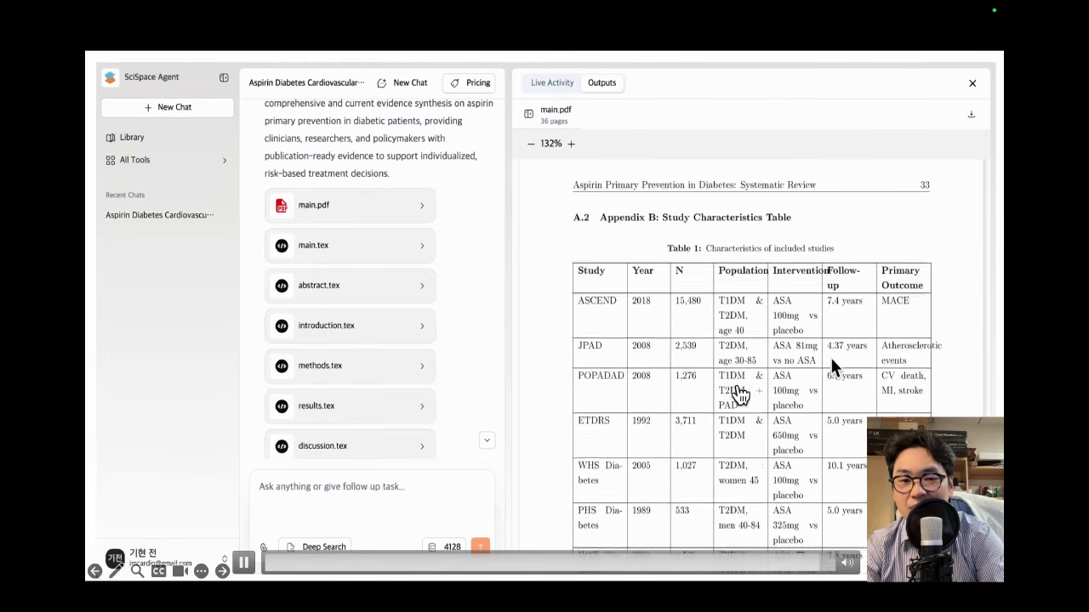
pyautogui.click(831, 359)
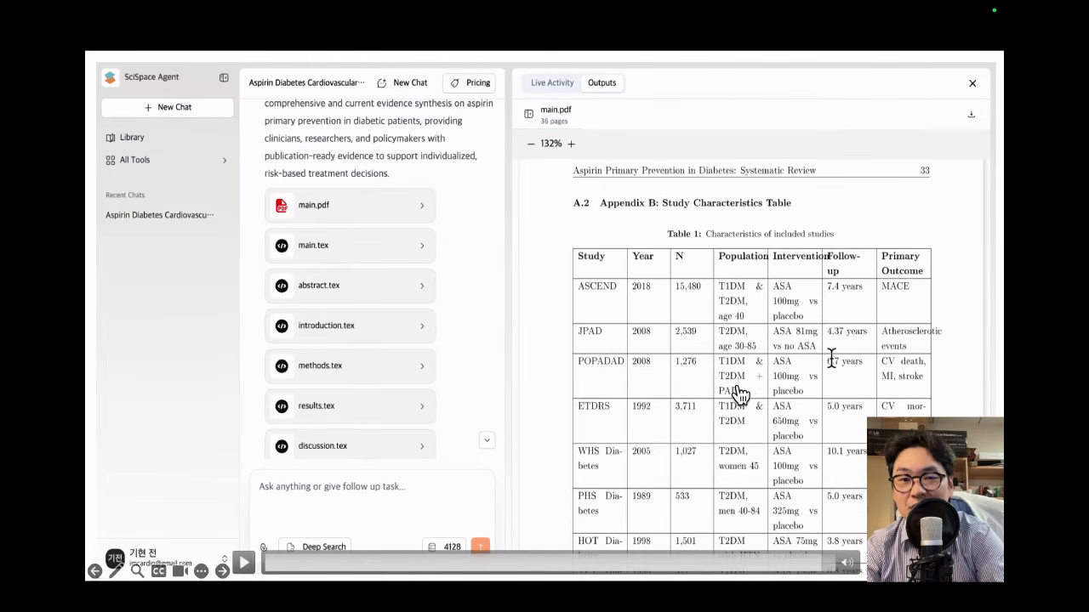
pyautogui.click(831, 359)
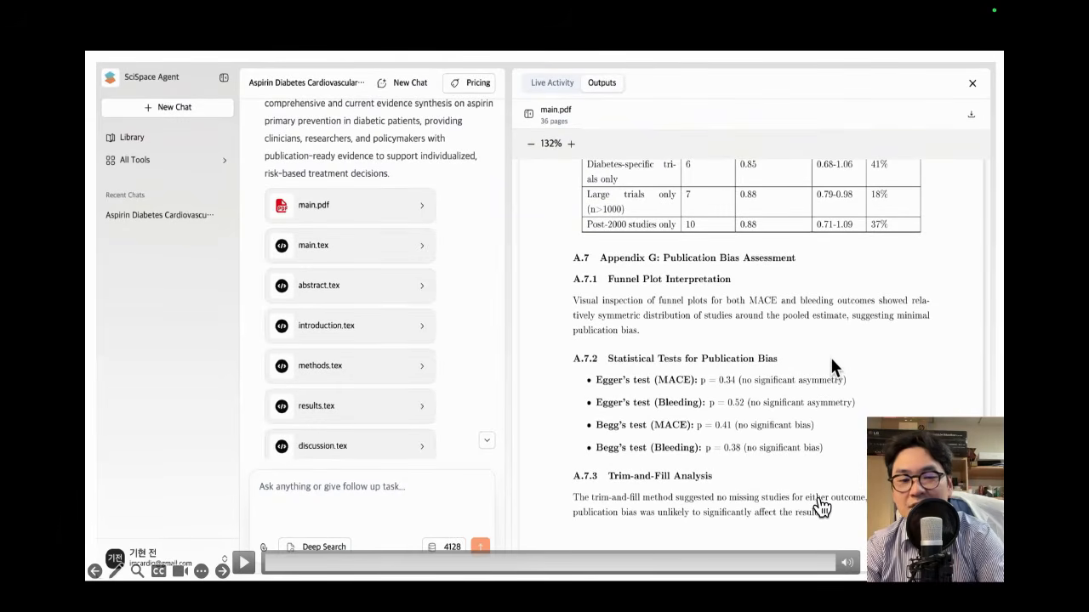
pyautogui.click(817, 500)
pyautogui.click(818, 500)
pyautogui.click(761, 563)
pyautogui.moveTo(761, 562); pyautogui.dragTo(639, 560)
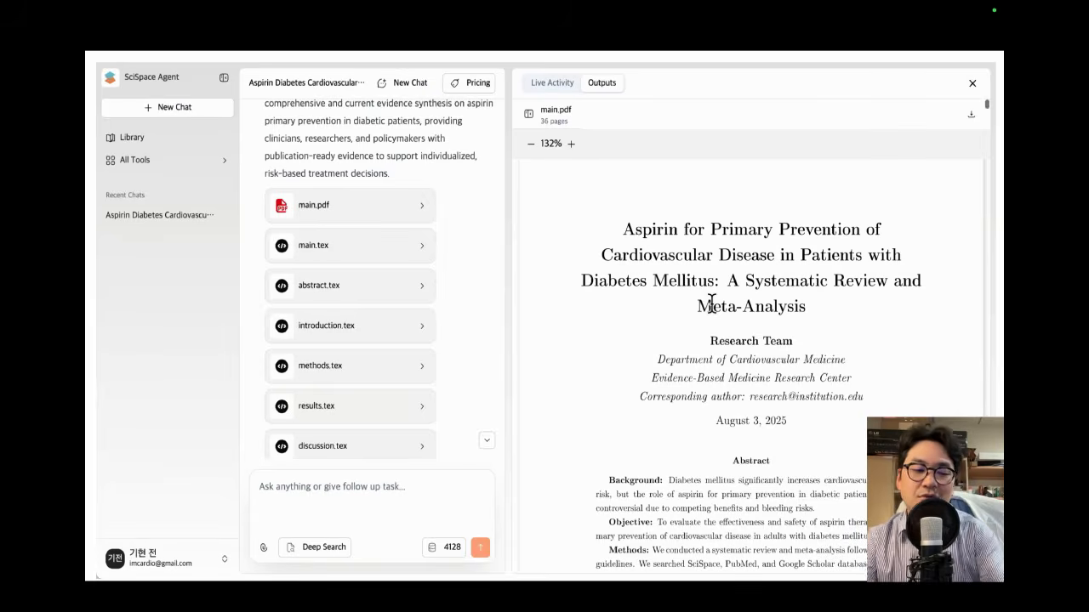
# Switch to Google Chrome and look through SciSpace's task options under I Want To, Use and Make A.
pyautogui.press('super+Tab')
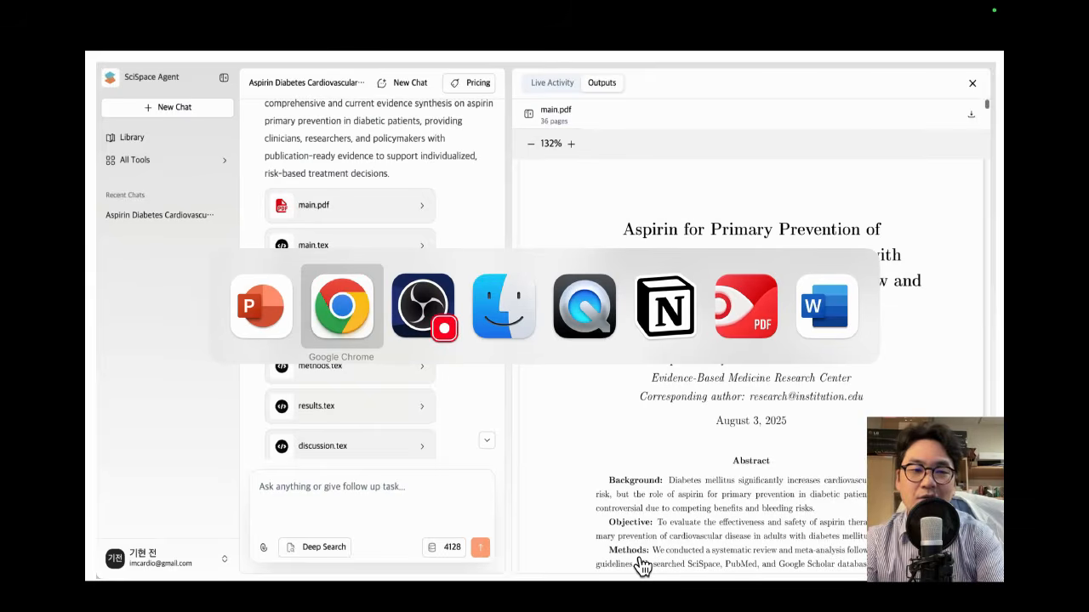
pyautogui.scroll(3, 643, 273)
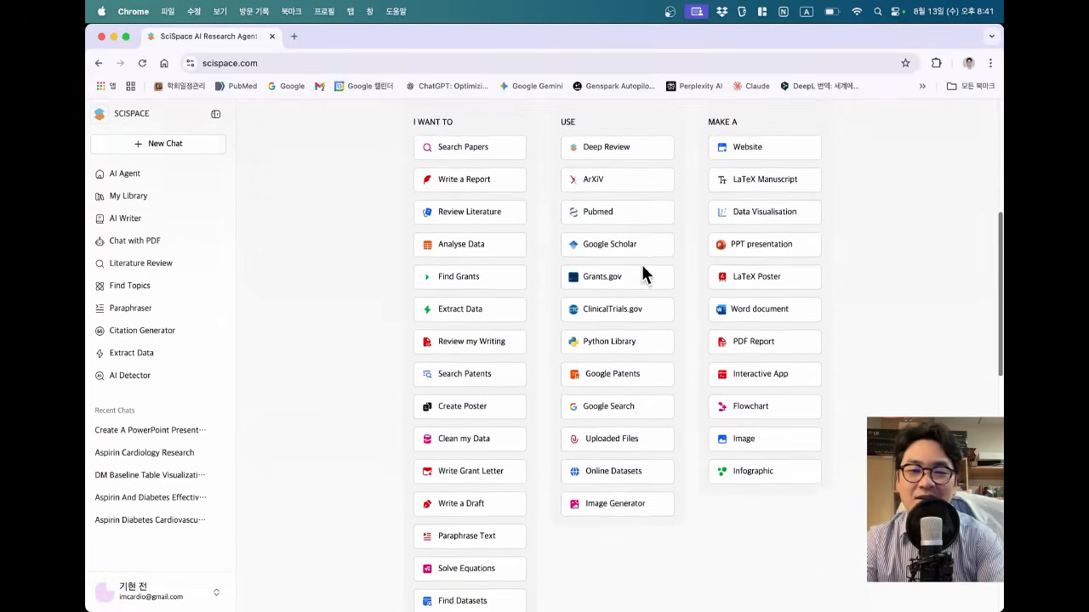
pyautogui.scroll(-5, 643, 273)
pyautogui.scroll(-2, 643, 272)
pyautogui.scroll(3, 643, 272)
pyautogui.scroll(3, 645, 274)
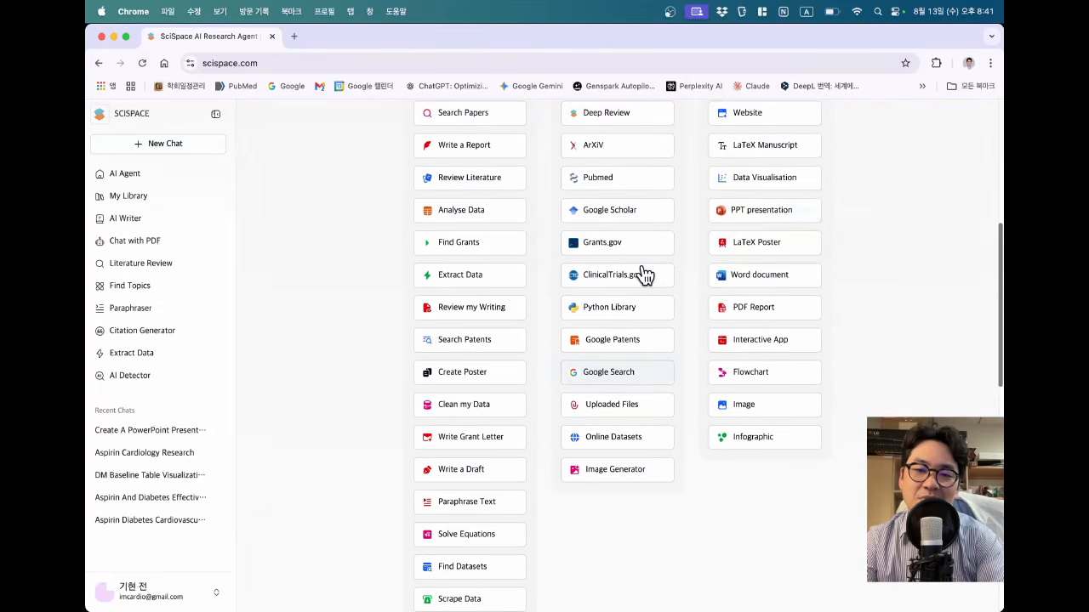
# Open the recent chat DM Baseline Table Visualization, continuing with the offered Google account, and read its opening prompt about GPT_sample.xlsx.
pyautogui.scroll(1, 765, 217)
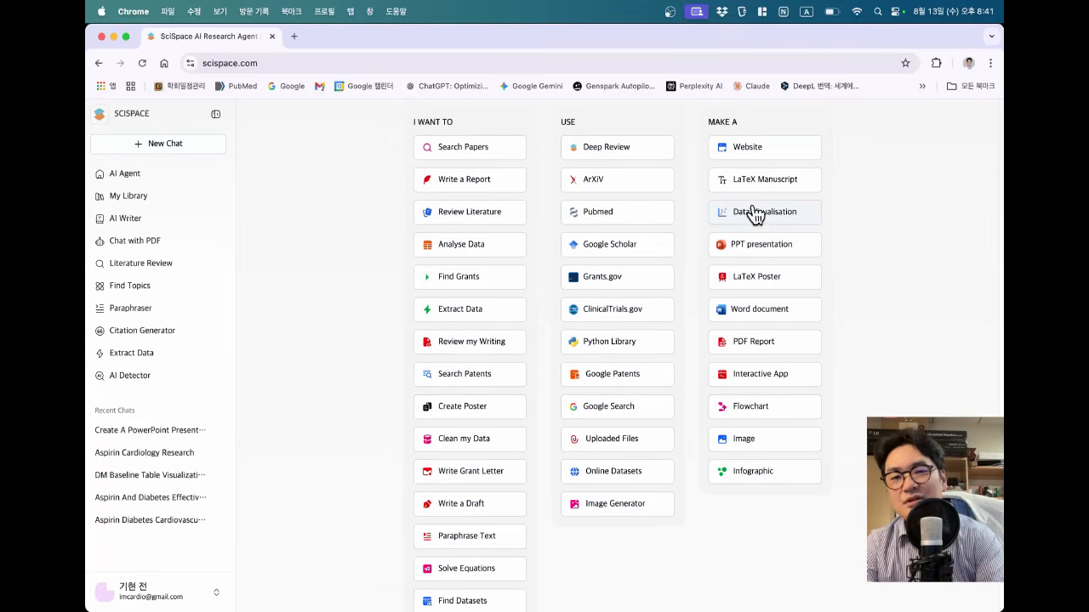
pyautogui.click(170, 475)
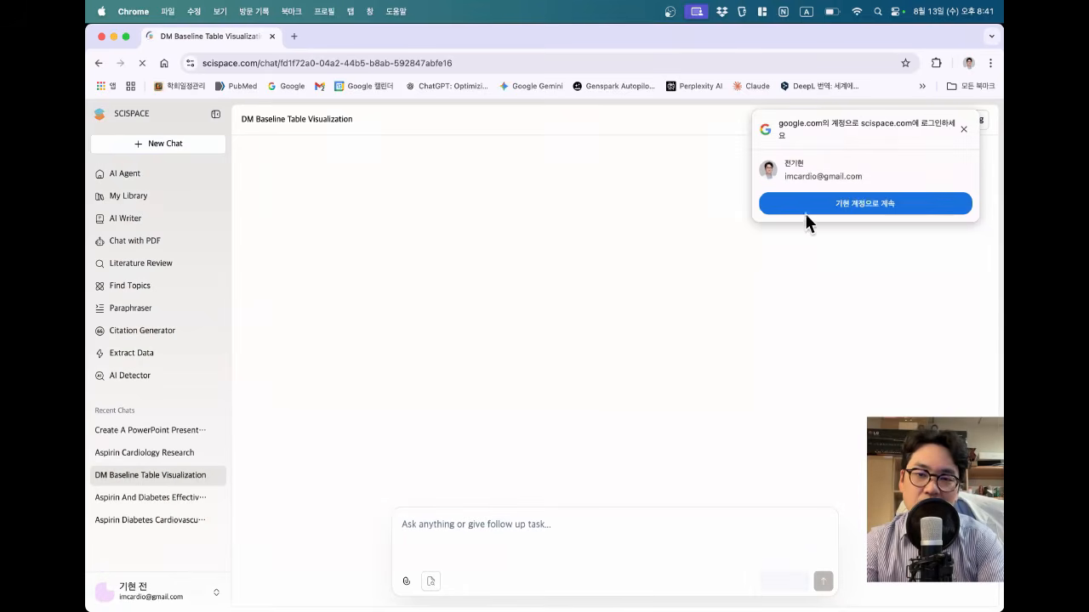
pyautogui.click(824, 208)
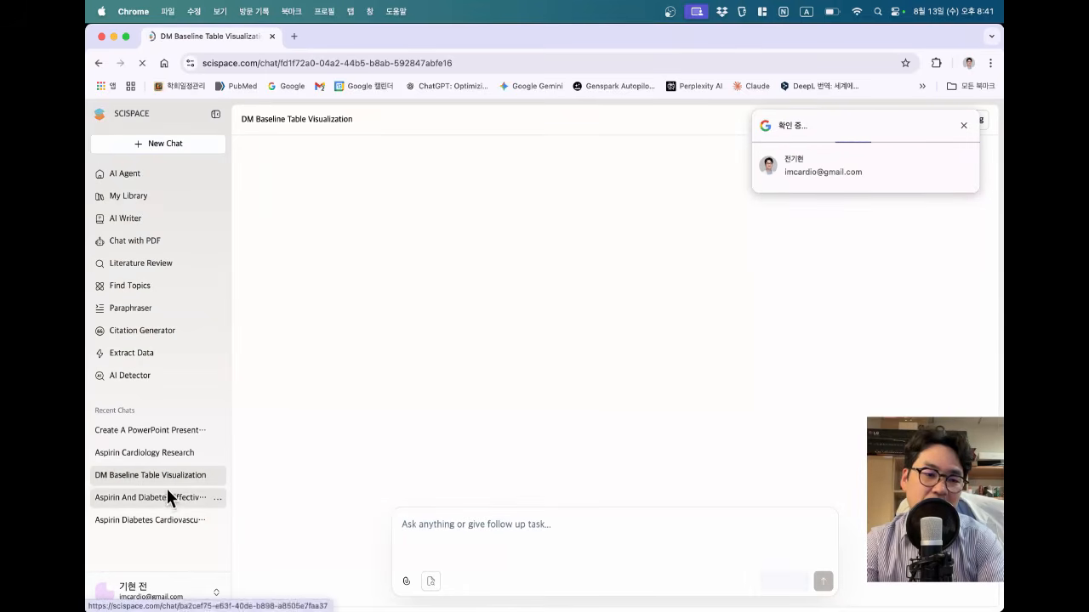
pyautogui.scroll(10, 582, 290)
pyautogui.scroll(3, 582, 294)
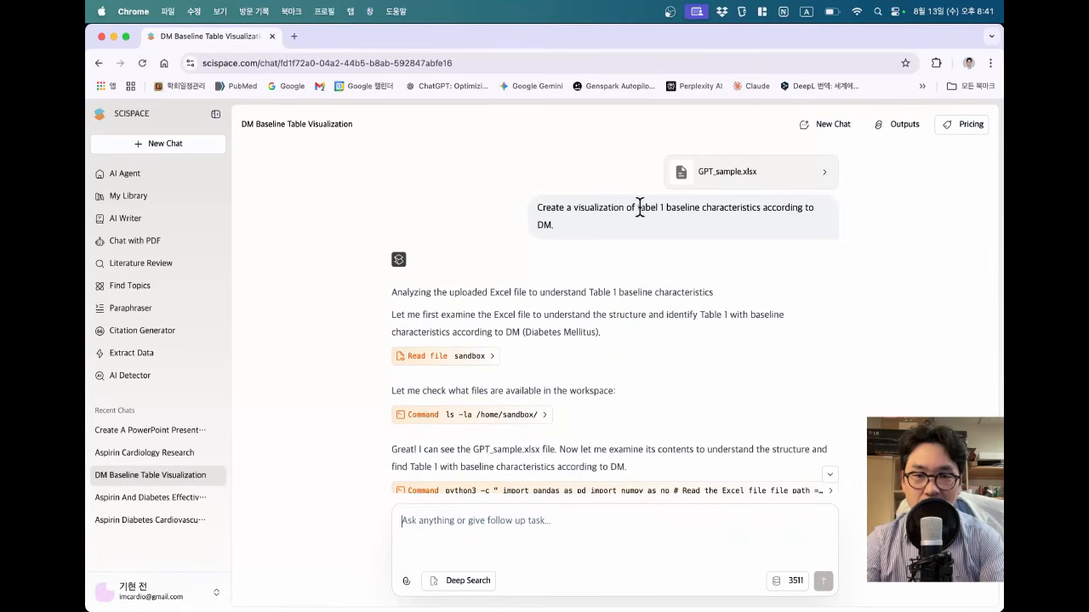
pyautogui.moveTo(638, 208); pyautogui.dragTo(704, 229)
pyautogui.click(699, 230)
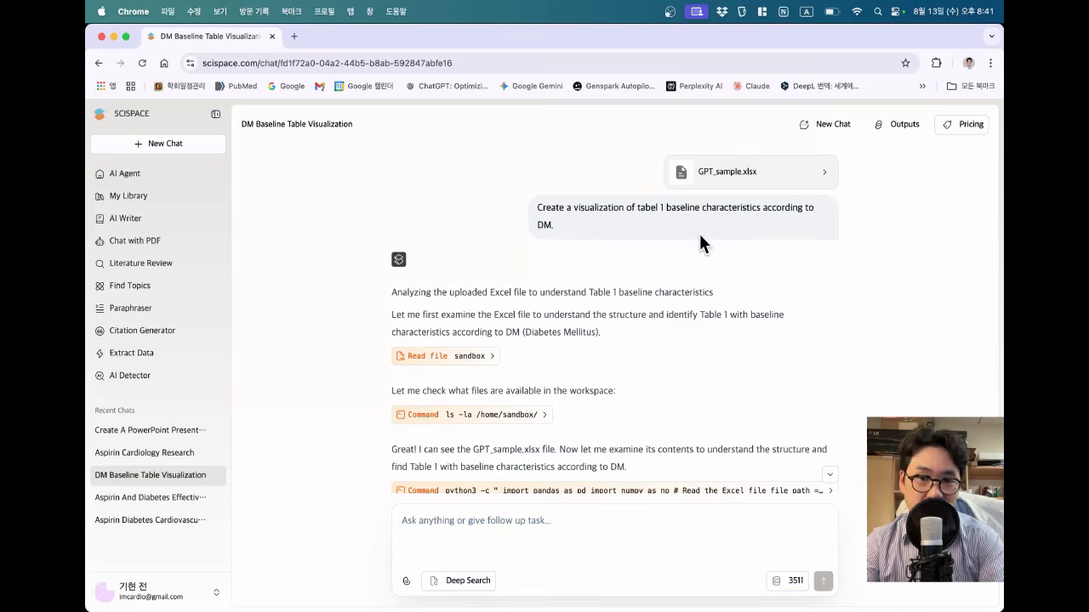
# Look through the agent's processing log and open the Python command that examines the Excel file.
pyautogui.scroll(-3, 600, 272)
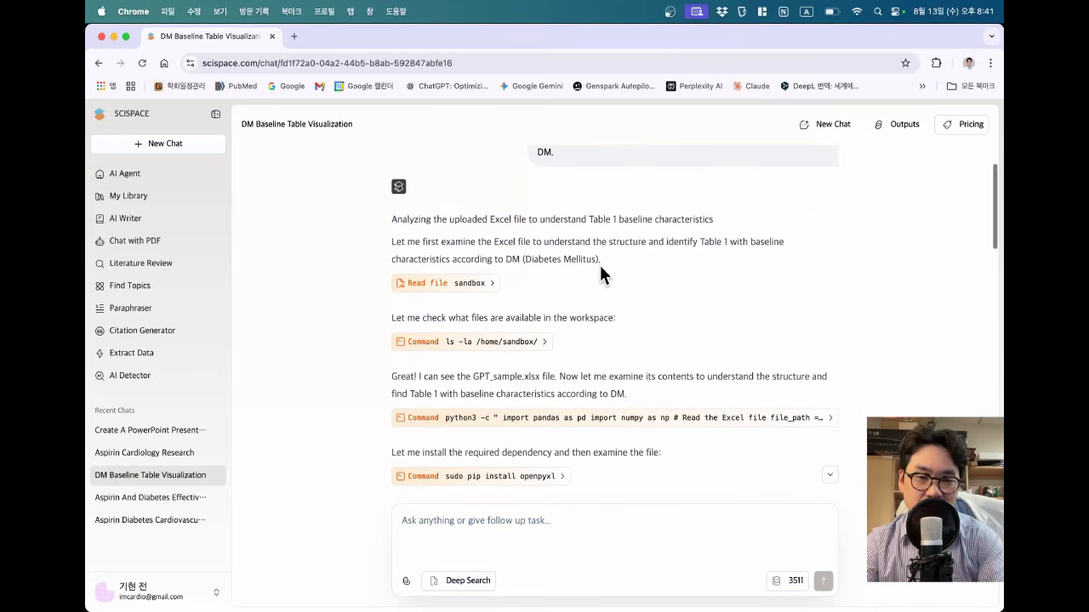
pyautogui.scroll(-2, 600, 272)
pyautogui.scroll(-2, 600, 266)
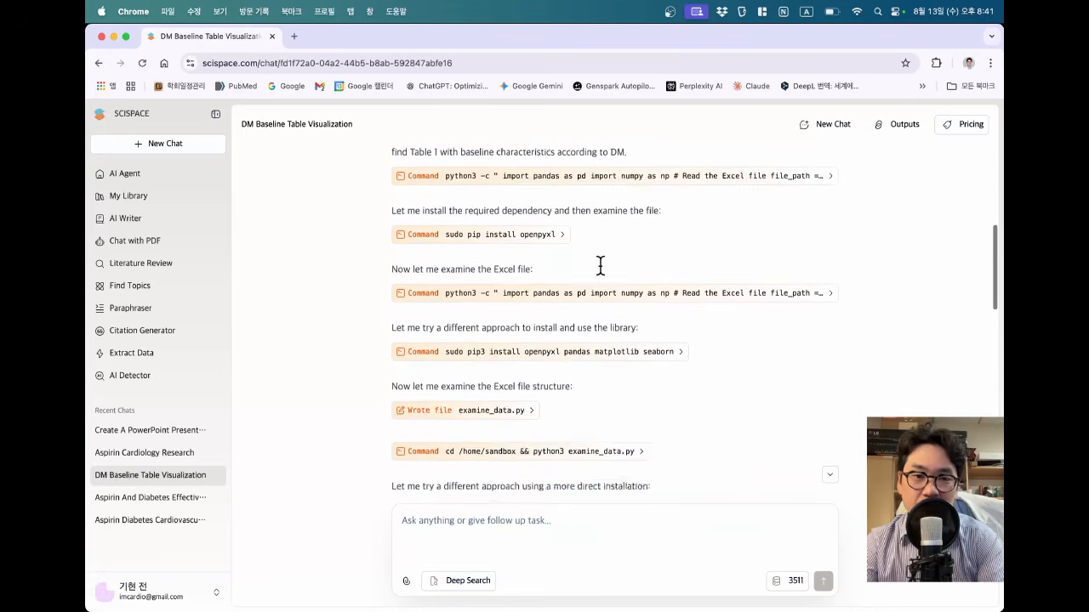
pyautogui.click(552, 300)
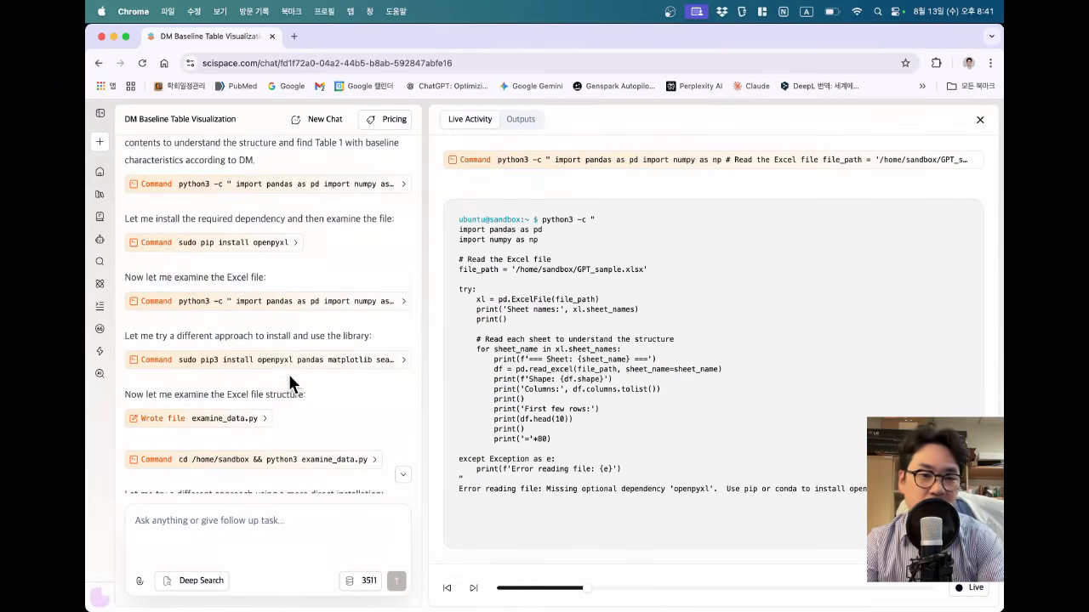
# Open baseline_characteristics_visualization.png and baseline_table_formatted.png from the end of the chat and examine the formatted Table 1.
pyautogui.scroll(-15, 288, 378)
pyautogui.click(293, 365)
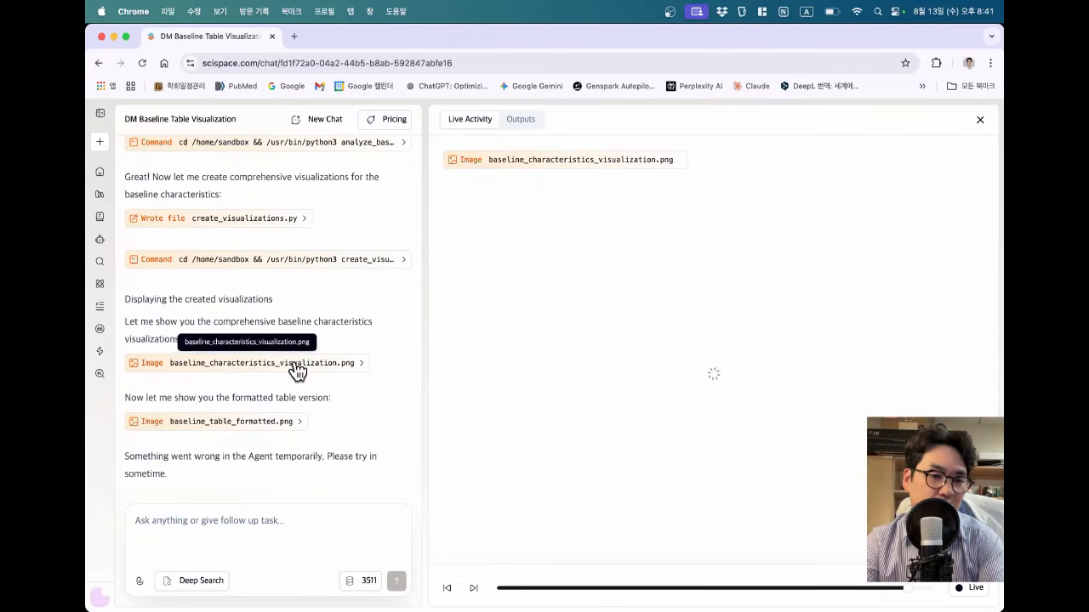
pyautogui.click(265, 428)
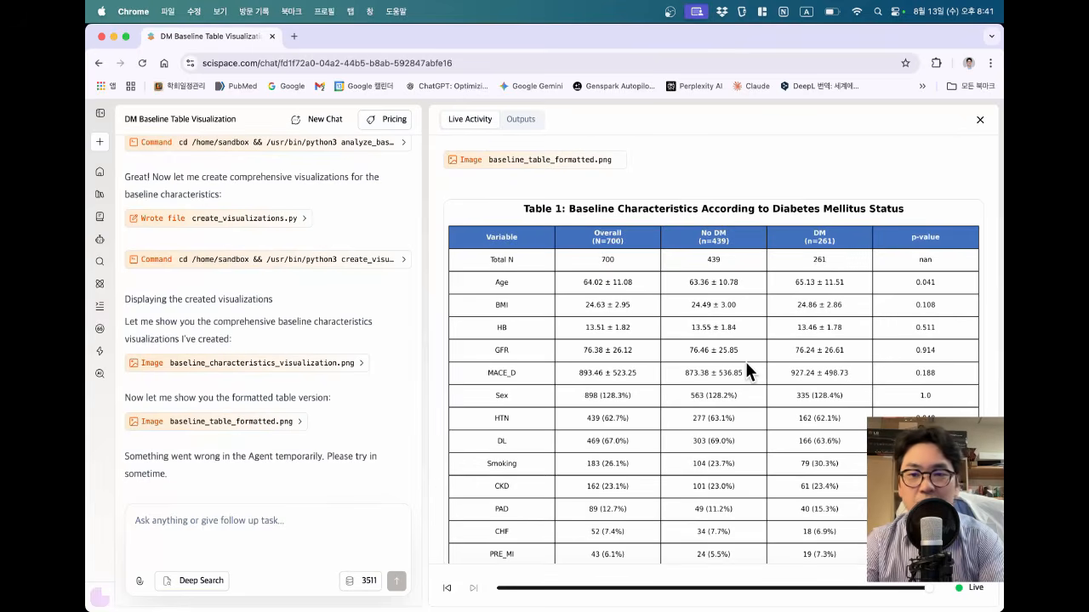
pyautogui.scroll(-1, 765, 356)
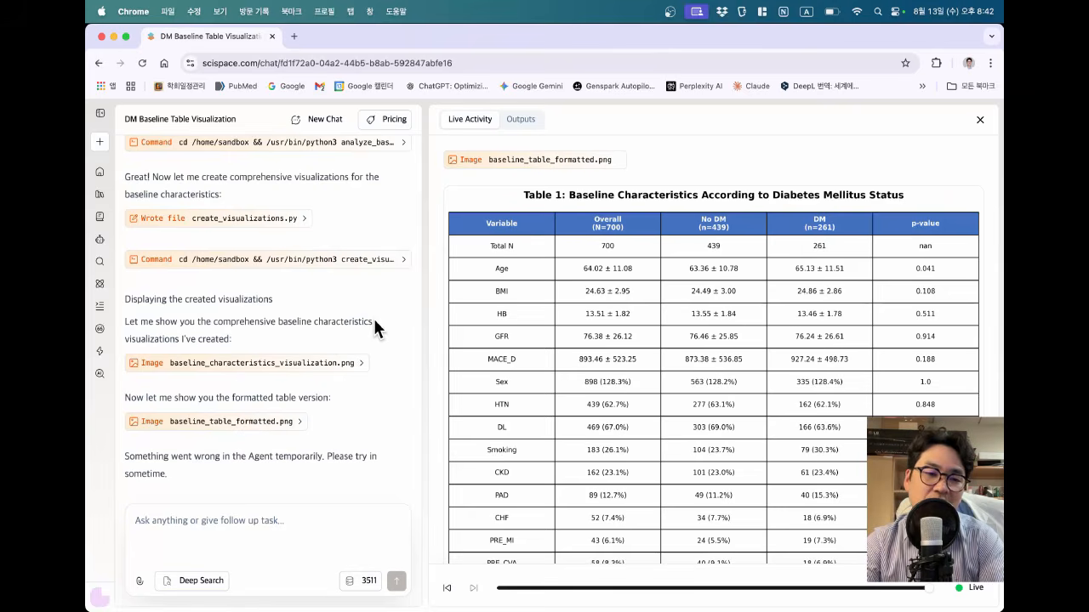
pyautogui.scroll(5, 374, 321)
pyautogui.scroll(-5, 373, 318)
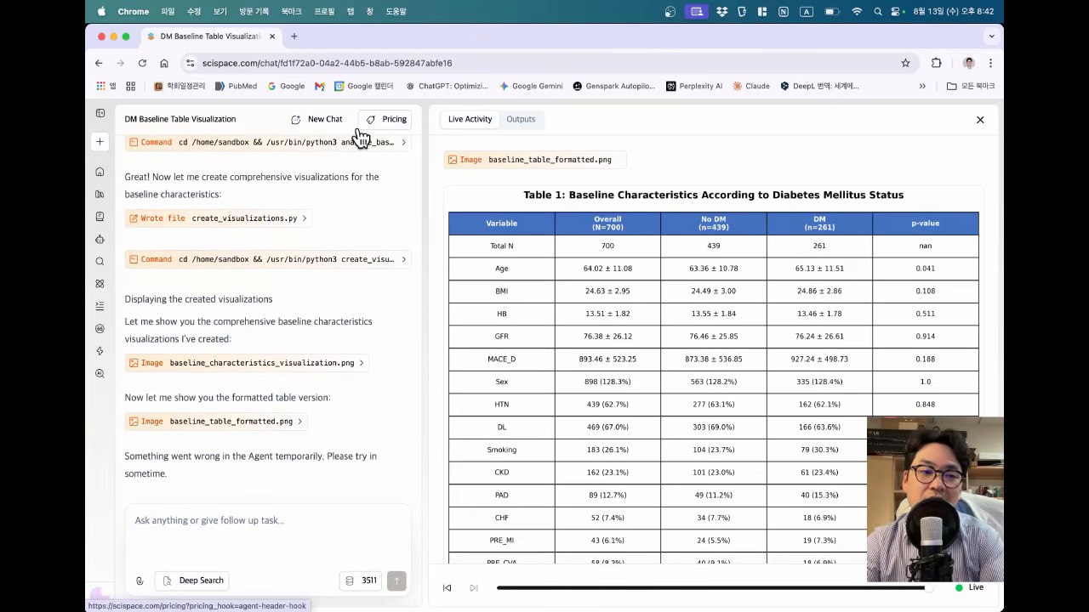
# Return to the SciSpace home page and look over the Build your task options.
pyautogui.click(99, 172)
pyautogui.scroll(-3, 510, 462)
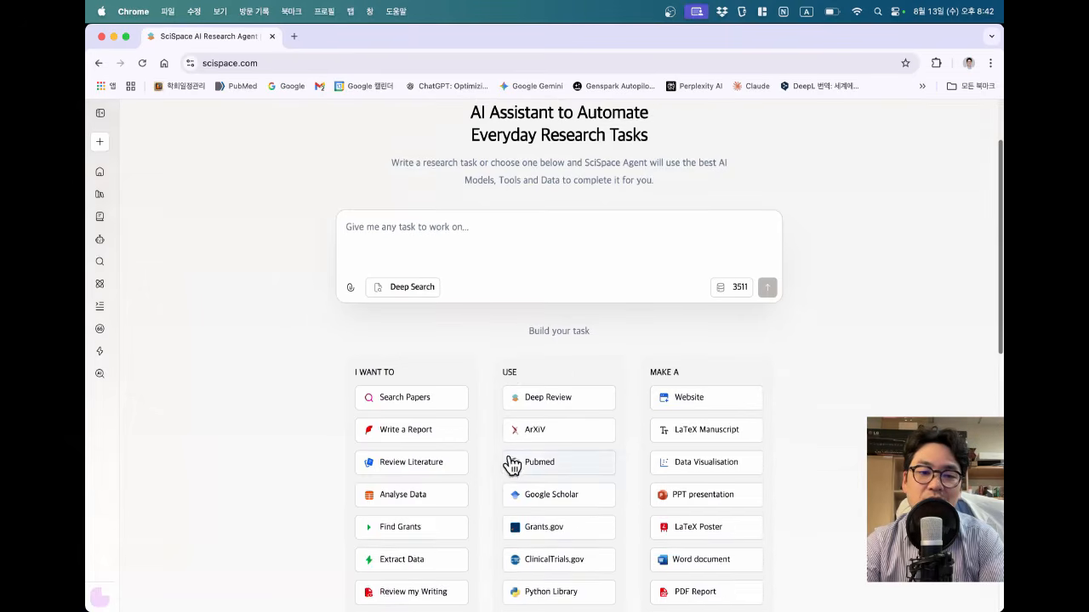
pyautogui.scroll(-2, 512, 473)
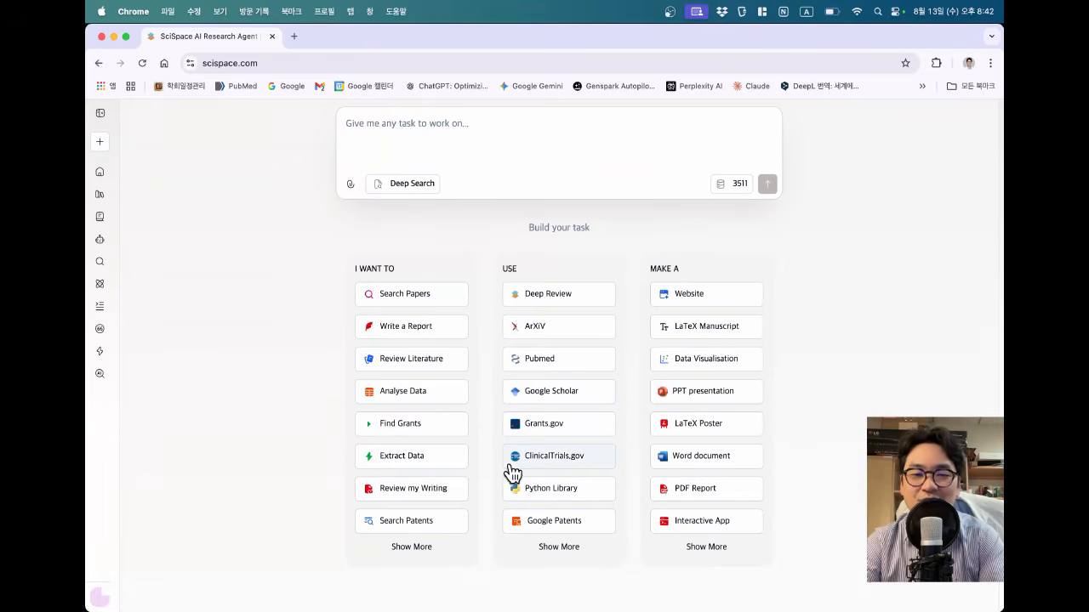